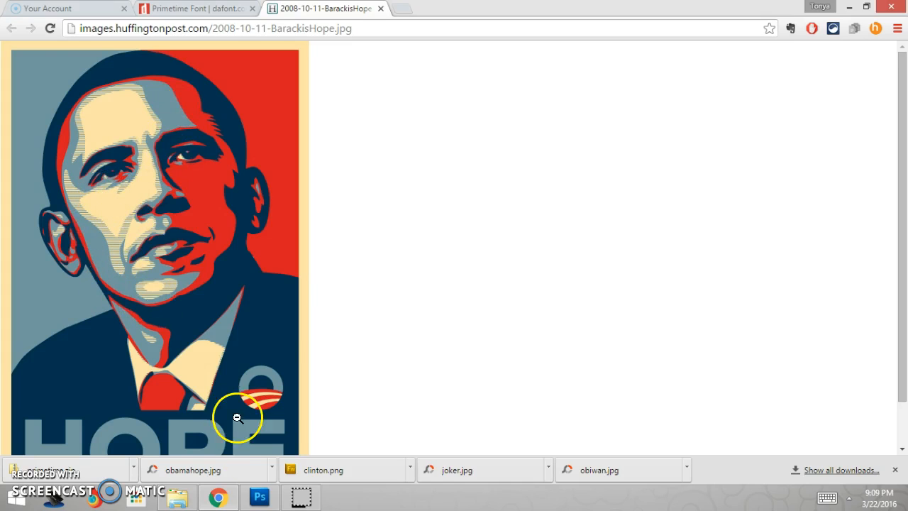
- Switch to Photoshop and hide every layer of the Hope Poster document except Background copy
{"action": "left_click", "coordinate": [268, 504]}
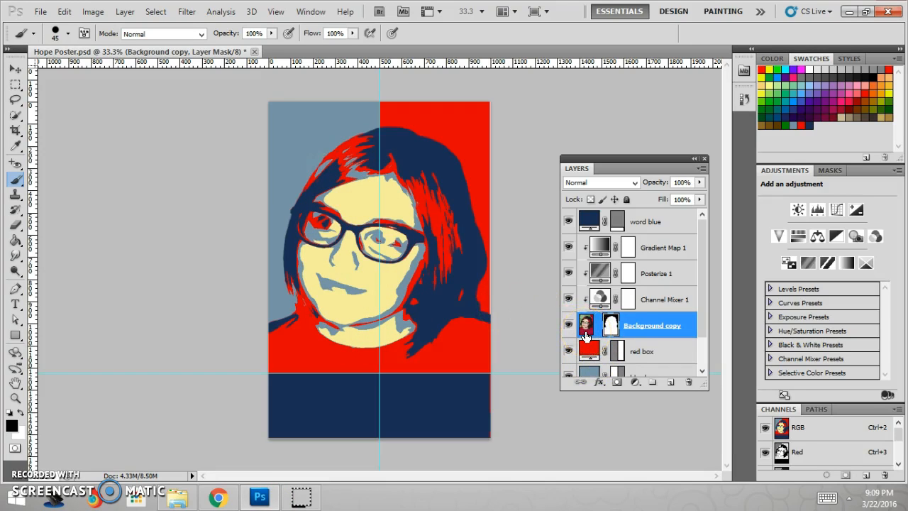
{"action": "left_click", "coordinate": [568, 221]}
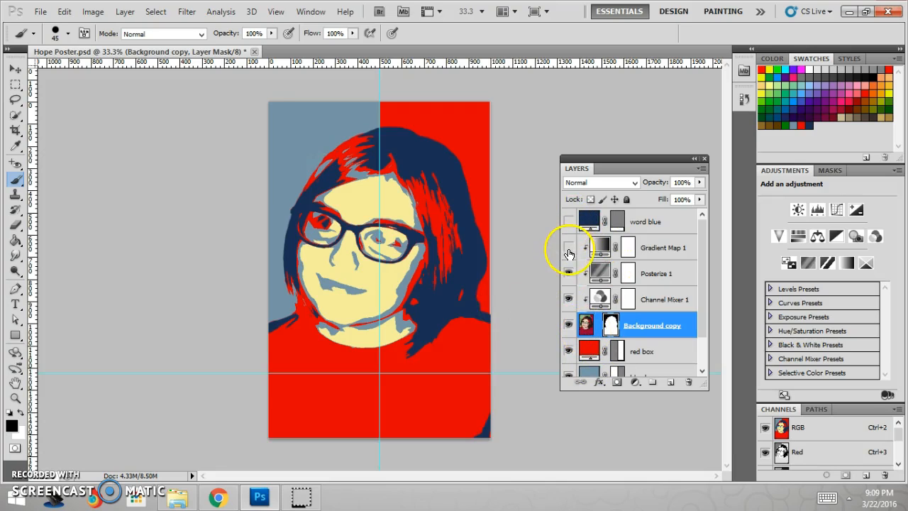
{"action": "left_click", "coordinate": [569, 248]}
{"action": "left_click", "coordinate": [569, 273]}
{"action": "left_click", "coordinate": [569, 298]}
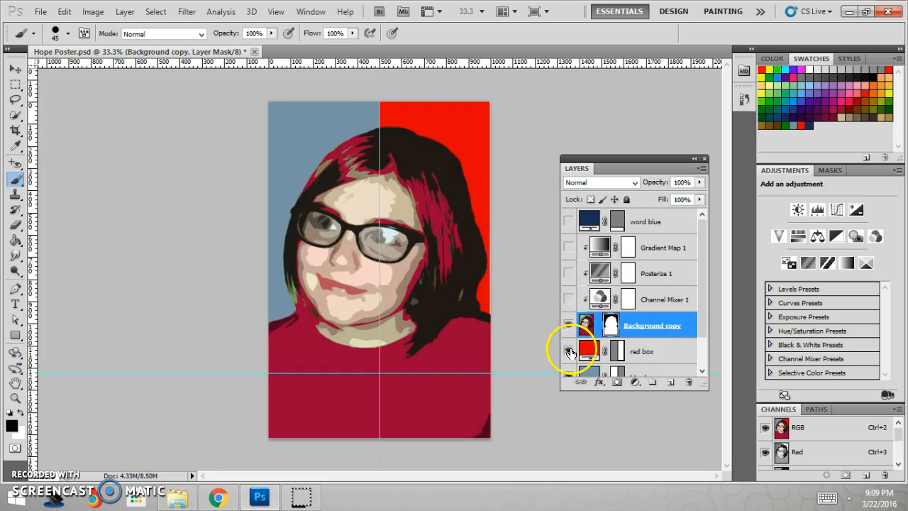
{"action": "left_click", "coordinate": [569, 350]}
{"action": "left_click", "coordinate": [568, 374]}
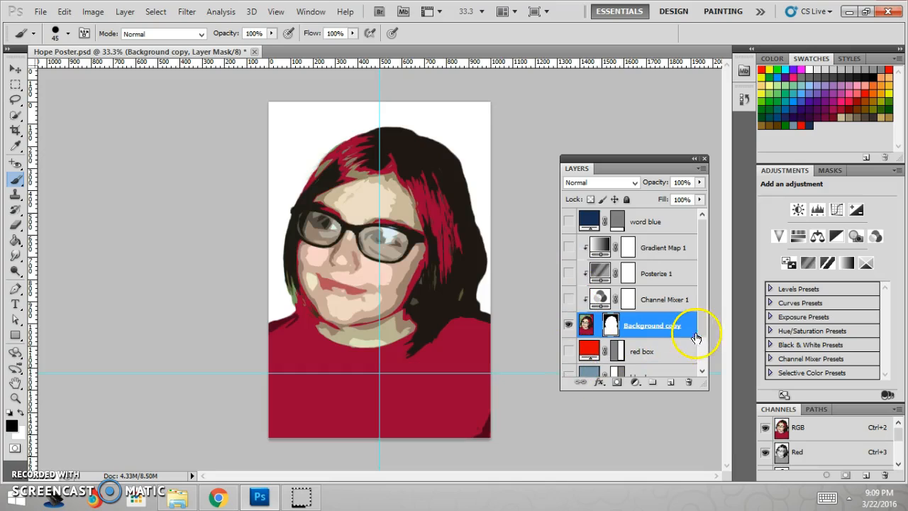
{"action": "scroll", "coordinate": [703, 339], "scroll_direction": "down", "scroll_amount": 2}
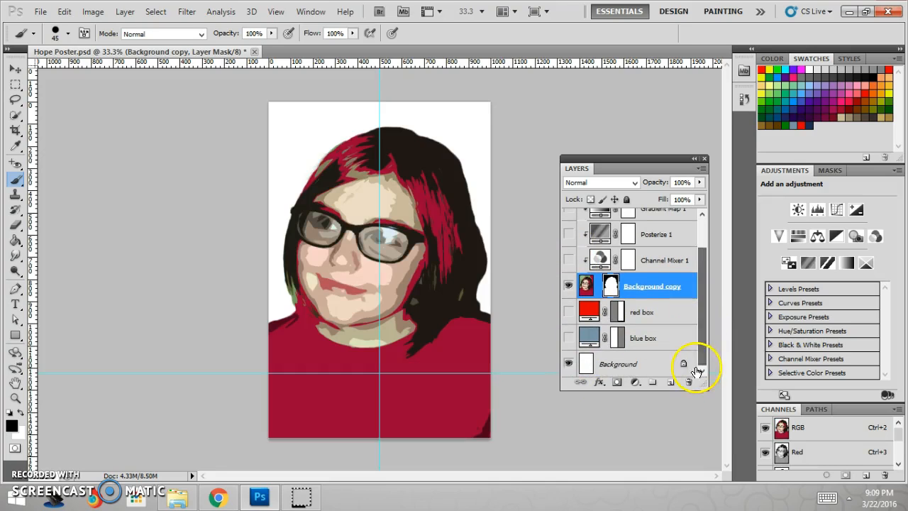
{"action": "left_click", "coordinate": [568, 364]}
- Target the image of the Background copy layer instead of its mask and activate the Magic Wand tool
{"action": "left_click", "coordinate": [583, 295]}
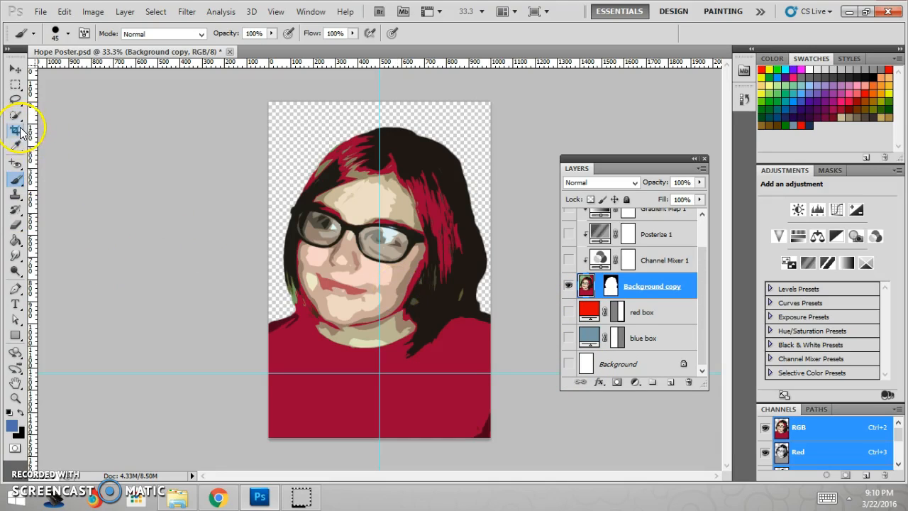
{"action": "left_click_drag", "start_coordinate": [17, 123], "coordinate": [42, 128]}
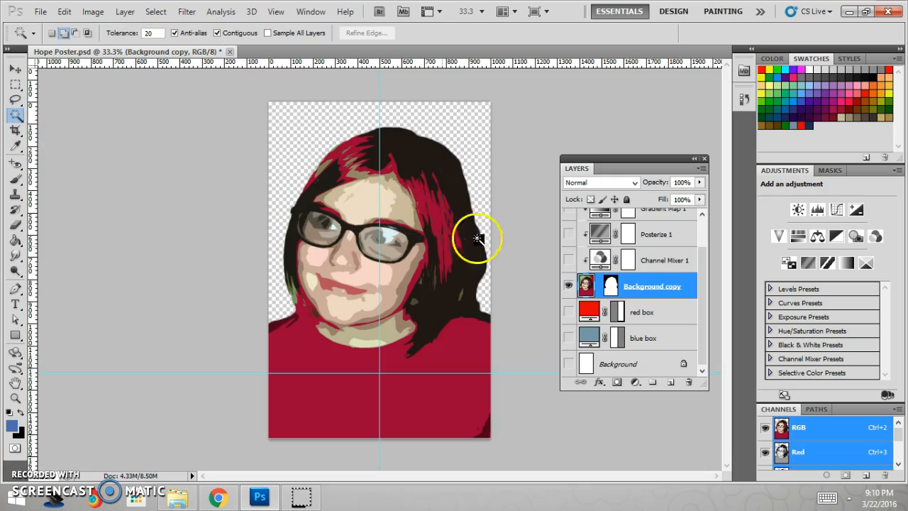
- Preview the portrait with Channel Mixer 1 and Gradient Map 1 shown, and hide both adjustments again
{"action": "left_click", "coordinate": [569, 260]}
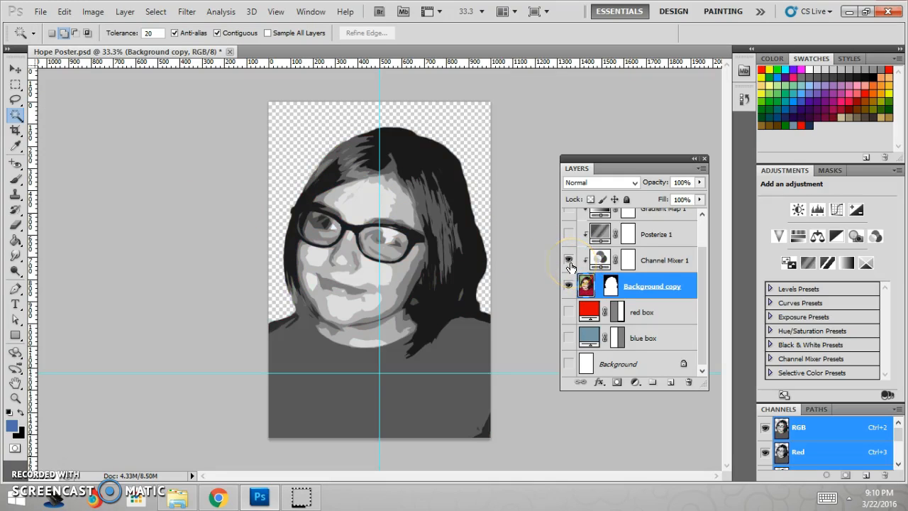
{"action": "left_click", "coordinate": [572, 212]}
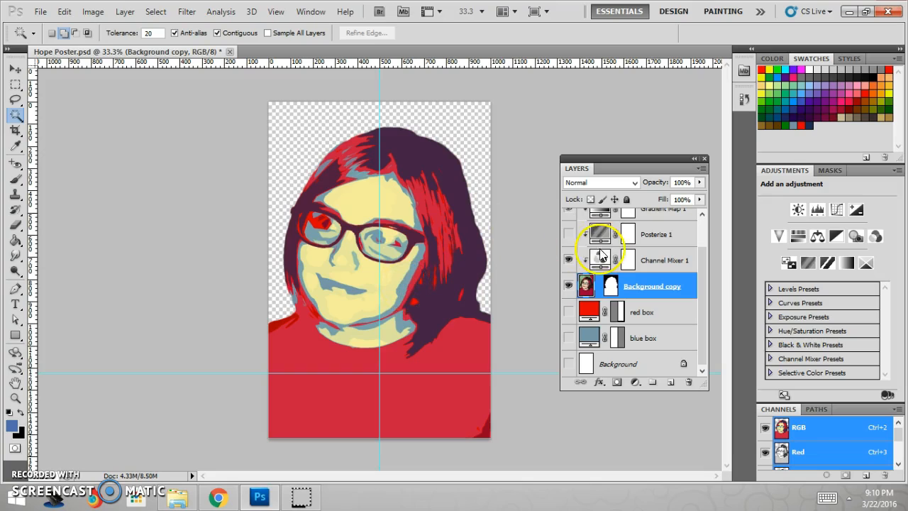
{"action": "left_click", "coordinate": [569, 260]}
{"action": "left_click", "coordinate": [571, 212]}
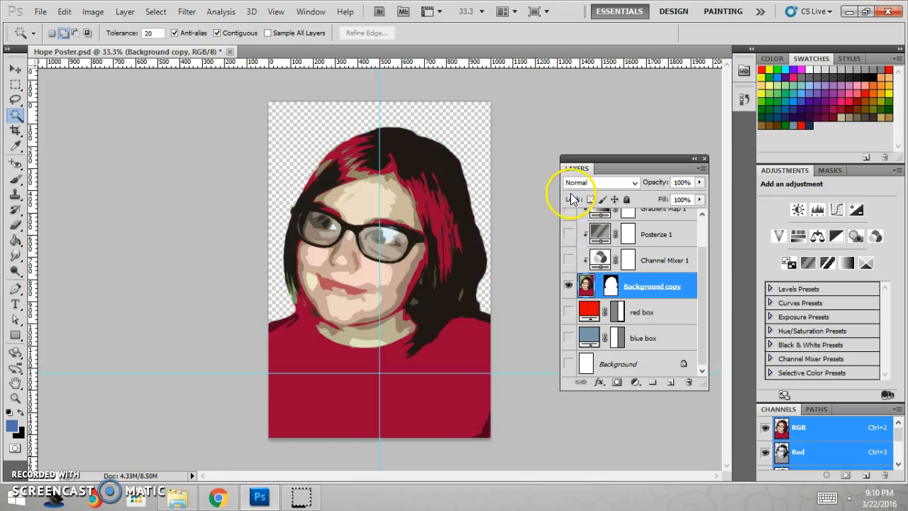
- Magic-wand the shadow areas around the face, neck and forehead, and add a new layer masked to that selection
{"action": "left_click", "coordinate": [405, 287]}
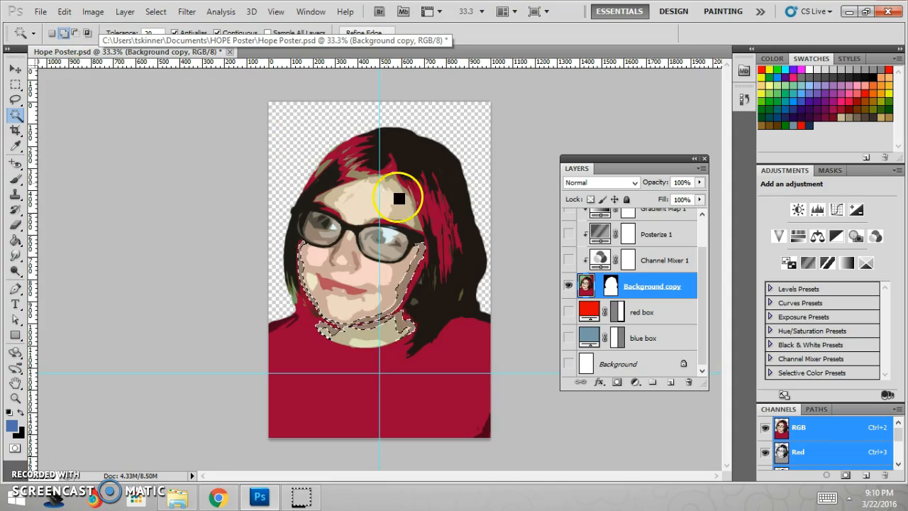
{"action": "left_click", "coordinate": [419, 223]}
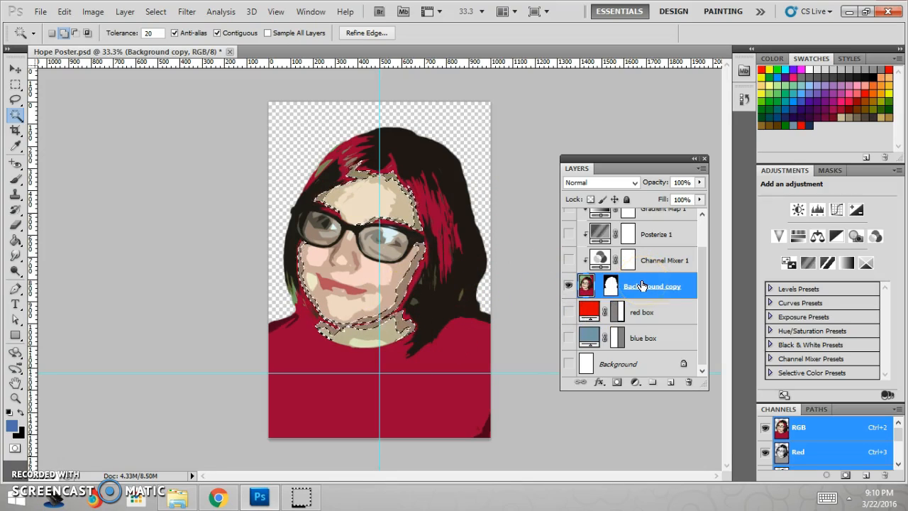
{"action": "left_click", "coordinate": [670, 381]}
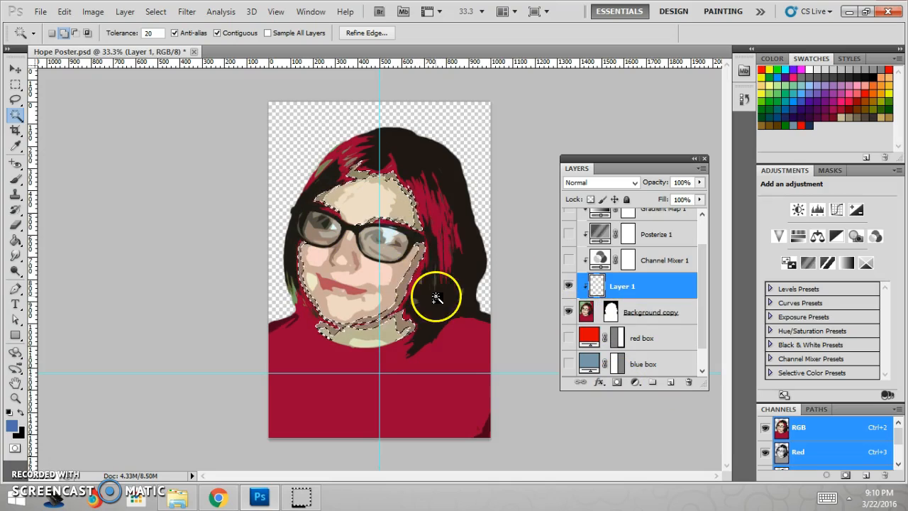
{"action": "left_click", "coordinate": [616, 369]}
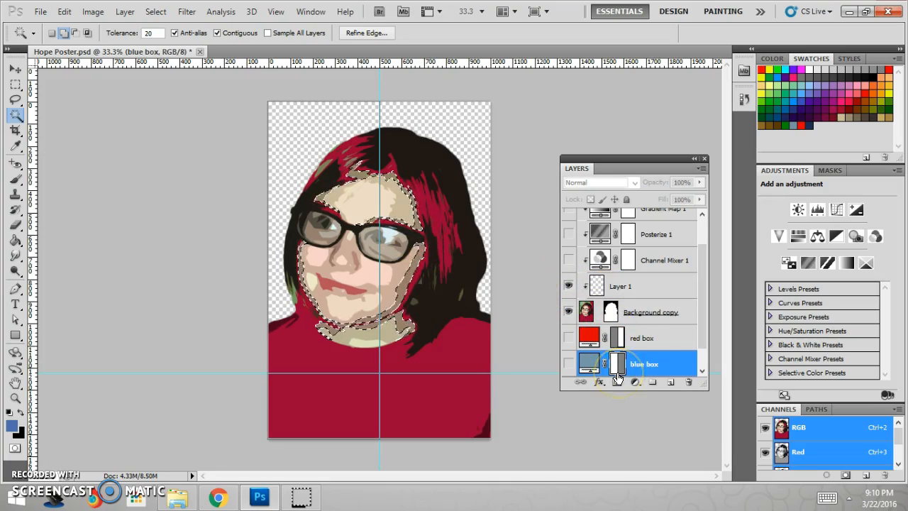
{"action": "left_click", "coordinate": [600, 293]}
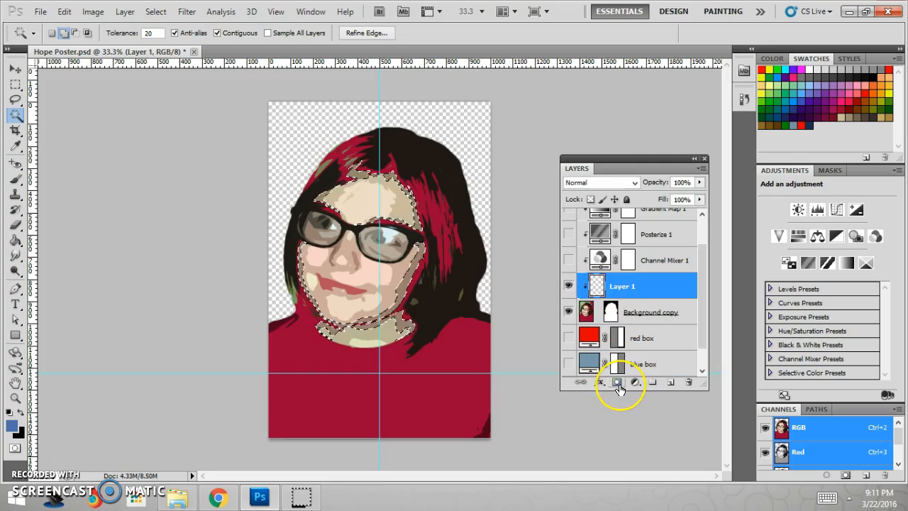
{"action": "left_click", "coordinate": [618, 383]}
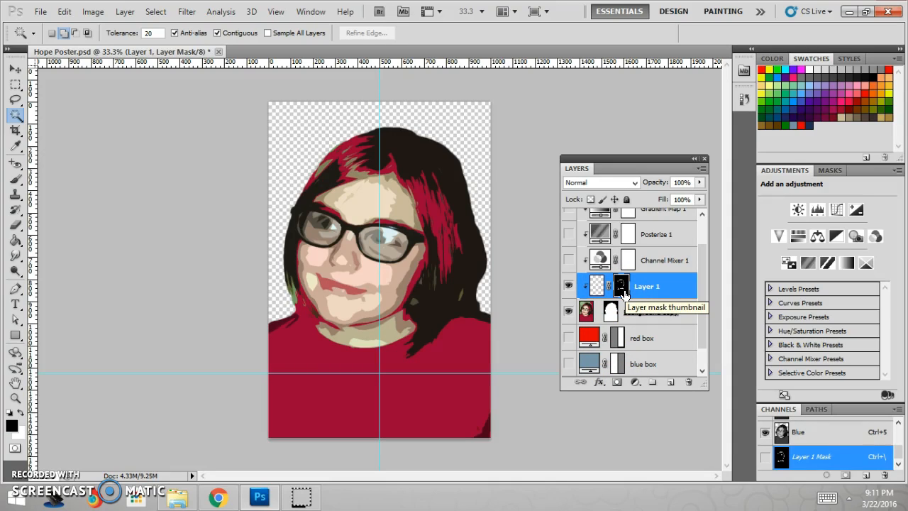
- Target the new layer's image rather than its mask and set the foreground color to gray with 50% brightness
{"action": "left_click", "coordinate": [596, 285]}
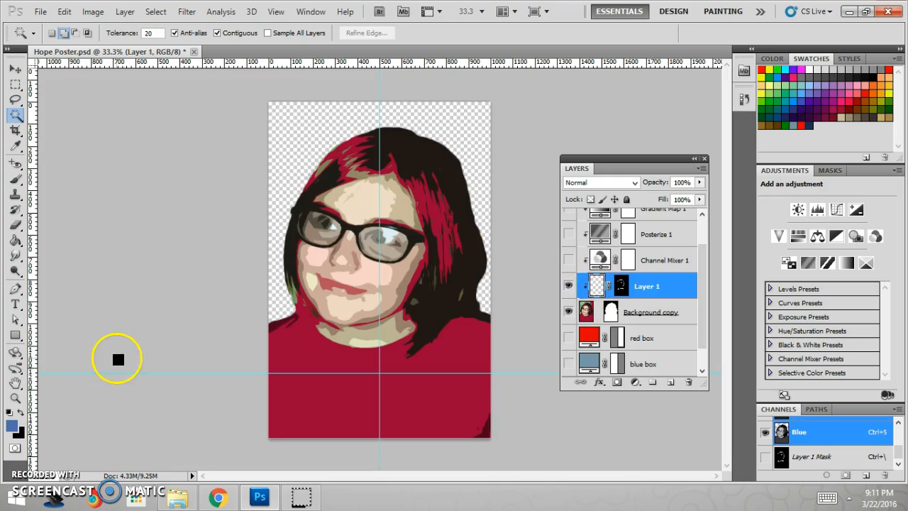
{"action": "left_click", "coordinate": [16, 431]}
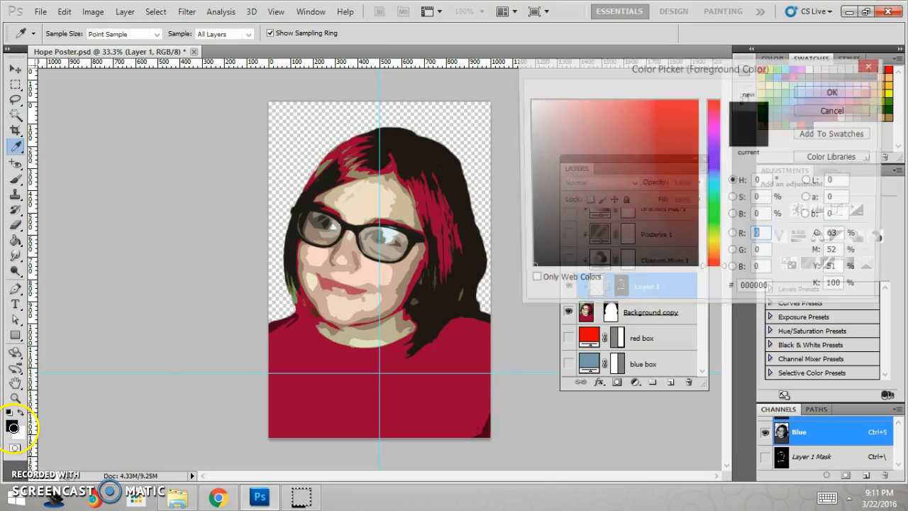
{"action": "left_click", "coordinate": [758, 215]}
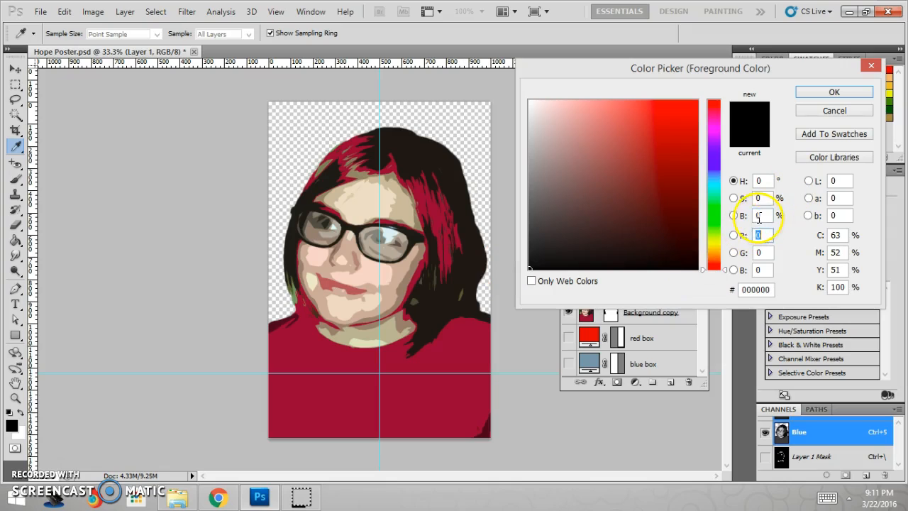
{"action": "type", "text": "50"}
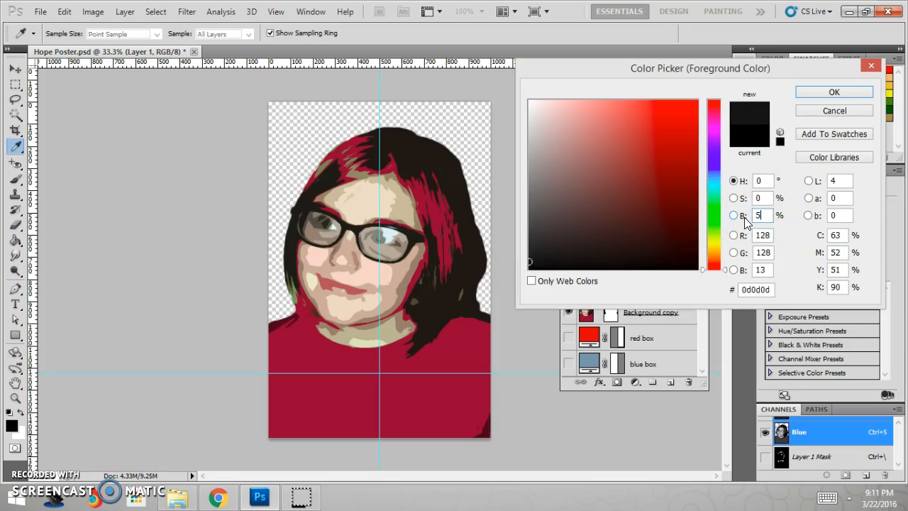
{"action": "left_click", "coordinate": [832, 96]}
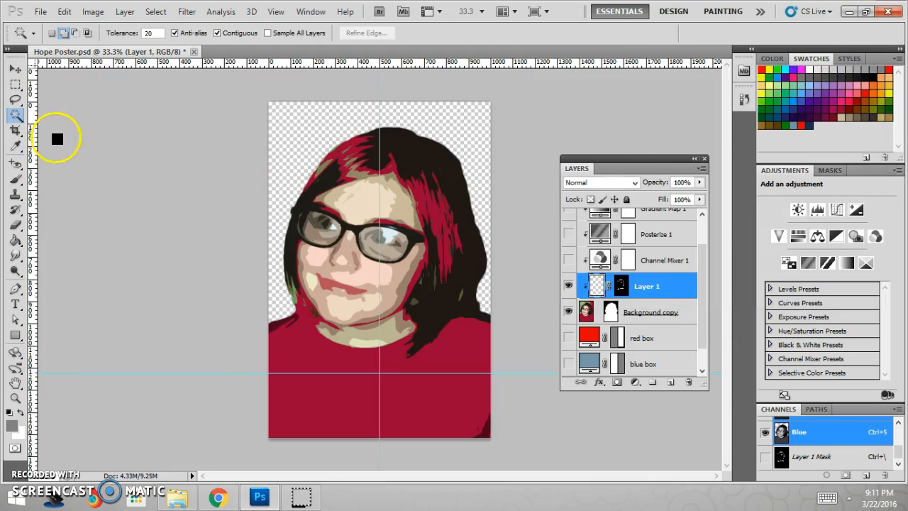
- Paint the whole masked layer gray with a 700 px brush and rename the layer as lines
{"action": "left_click", "coordinate": [17, 178]}
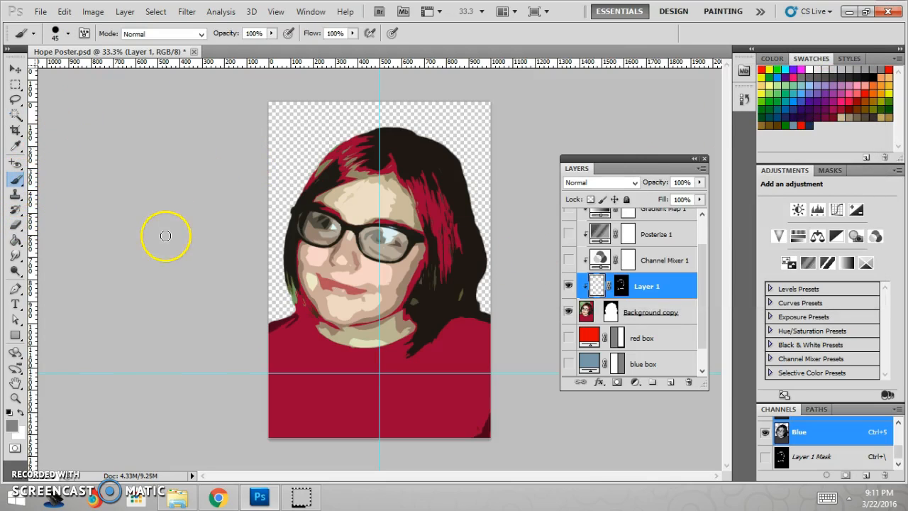
{"action": "key", "text": "bracketright"}
{"action": "key", "text": "bracketright"}
{"action": "key", "text": "bracketright"}
{"action": "key", "text": "bracketright"}
{"action": "key", "text": "bracketright"}
{"action": "key", "text": "bracketright"}
{"action": "key", "text": "bracketright"}
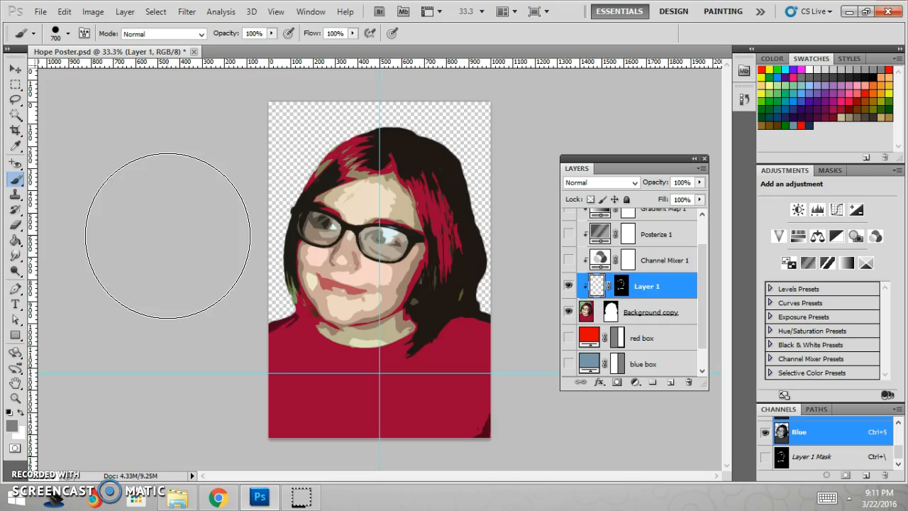
{"action": "mouse_move", "coordinate": [474, 161]}
{"action": "left_mouse_down"}
{"action": "mouse_move", "coordinate": [371, 203]}
{"action": "mouse_move", "coordinate": [430, 273]}
{"action": "mouse_move", "coordinate": [490, 292]}
{"action": "left_mouse_up"}
{"action": "mouse_move", "coordinate": [434, 366]}
{"action": "left_mouse_down"}
{"action": "mouse_move", "coordinate": [439, 415]}
{"action": "mouse_move", "coordinate": [451, 239]}
{"action": "mouse_move", "coordinate": [388, 164]}
{"action": "mouse_move", "coordinate": [312, 186]}
{"action": "mouse_move", "coordinate": [310, 167]}
{"action": "mouse_move", "coordinate": [350, 317]}
{"action": "mouse_move", "coordinate": [344, 376]}
{"action": "mouse_move", "coordinate": [368, 310]}
{"action": "mouse_move", "coordinate": [352, 205]}
{"action": "mouse_move", "coordinate": [344, 204]}
{"action": "mouse_move", "coordinate": [361, 298]}
{"action": "mouse_move", "coordinate": [347, 157]}
{"action": "mouse_move", "coordinate": [332, 124]}
{"action": "mouse_move", "coordinate": [304, 128]}
{"action": "mouse_move", "coordinate": [449, 150]}
{"action": "mouse_move", "coordinate": [450, 382]}
{"action": "mouse_move", "coordinate": [318, 395]}
{"action": "mouse_move", "coordinate": [298, 328]}
{"action": "mouse_move", "coordinate": [301, 254]}
{"action": "mouse_move", "coordinate": [295, 299]}
{"action": "mouse_move", "coordinate": [313, 373]}
{"action": "mouse_move", "coordinate": [354, 372]}
{"action": "mouse_move", "coordinate": [408, 344]}
{"action": "mouse_move", "coordinate": [481, 351]}
{"action": "mouse_move", "coordinate": [443, 205]}
{"action": "mouse_move", "coordinate": [424, 283]}
{"action": "mouse_move", "coordinate": [410, 224]}
{"action": "mouse_move", "coordinate": [391, 221]}
{"action": "mouse_move", "coordinate": [450, 301]}
{"action": "mouse_move", "coordinate": [386, 299]}
{"action": "mouse_move", "coordinate": [328, 326]}
{"action": "mouse_move", "coordinate": [357, 222]}
{"action": "mouse_move", "coordinate": [379, 184]}
{"action": "mouse_move", "coordinate": [446, 277]}
{"action": "left_mouse_up"}
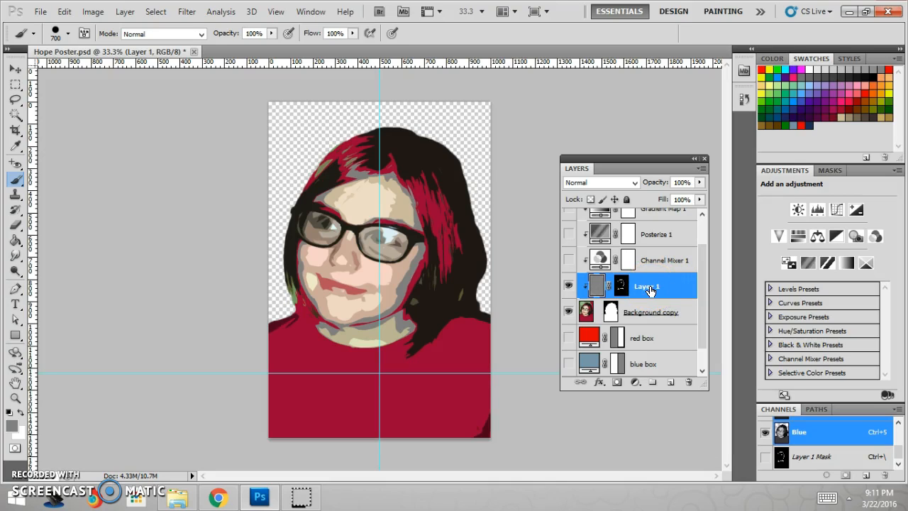
{"action": "left_click_drag", "start_coordinate": [662, 286], "coordinate": [607, 286]}
{"action": "key", "text": "Return"}
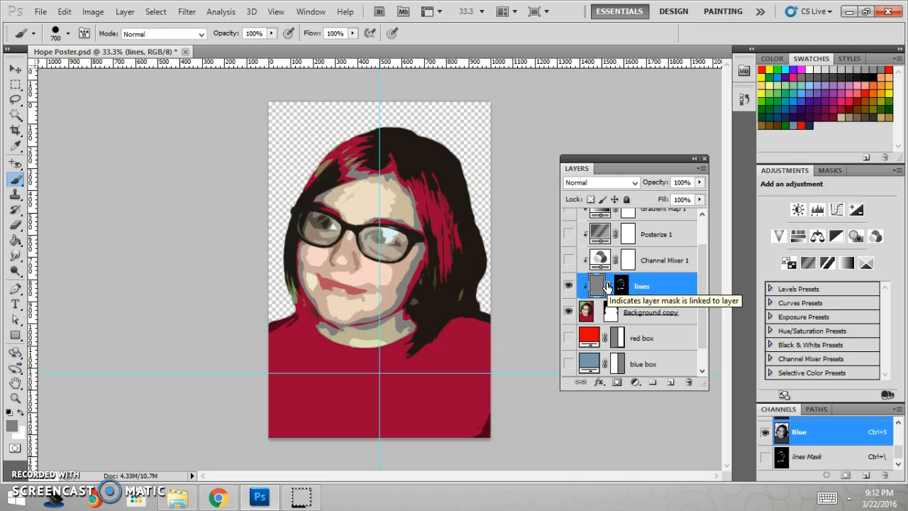
- Show the Channel Mixer 1, Posterize 1, Gradient Map 1 and word blue layers
{"action": "left_click", "coordinate": [569, 260]}
{"action": "left_click", "coordinate": [569, 234]}
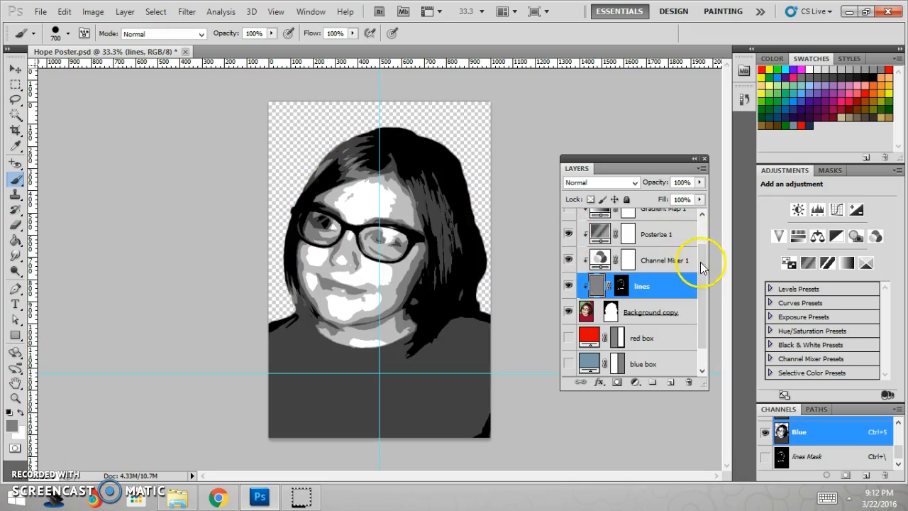
{"action": "left_click_drag", "start_coordinate": [700, 261], "coordinate": [703, 239]}
{"action": "left_click", "coordinate": [569, 248]}
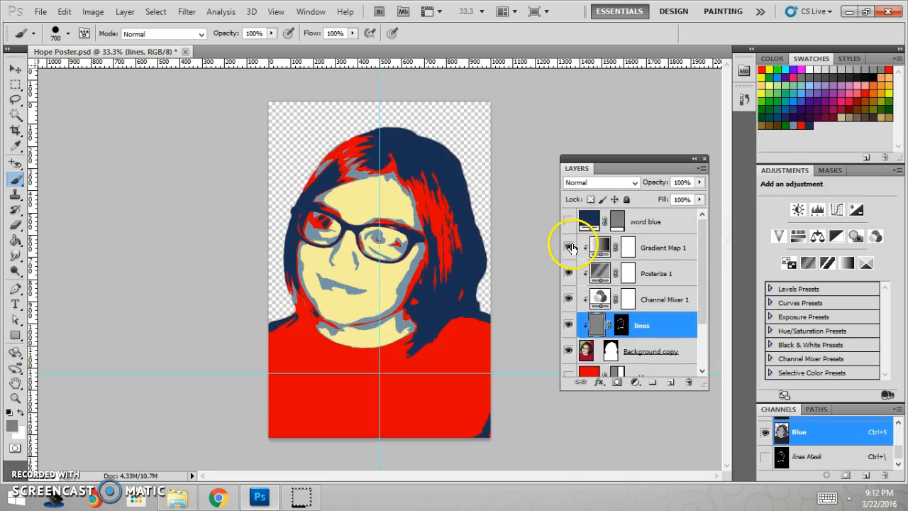
{"action": "left_click", "coordinate": [568, 221]}
- Move the lines layer directly above Gradient Map 1 and show the red box and blue box layers
{"action": "left_click_drag", "start_coordinate": [649, 331], "coordinate": [657, 250]}
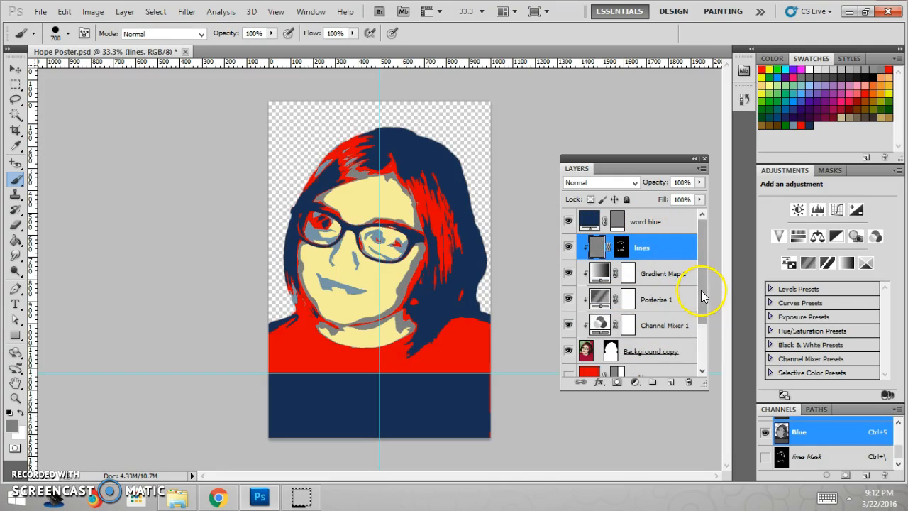
{"action": "left_click_drag", "start_coordinate": [706, 294], "coordinate": [699, 357]}
{"action": "left_click", "coordinate": [569, 312]}
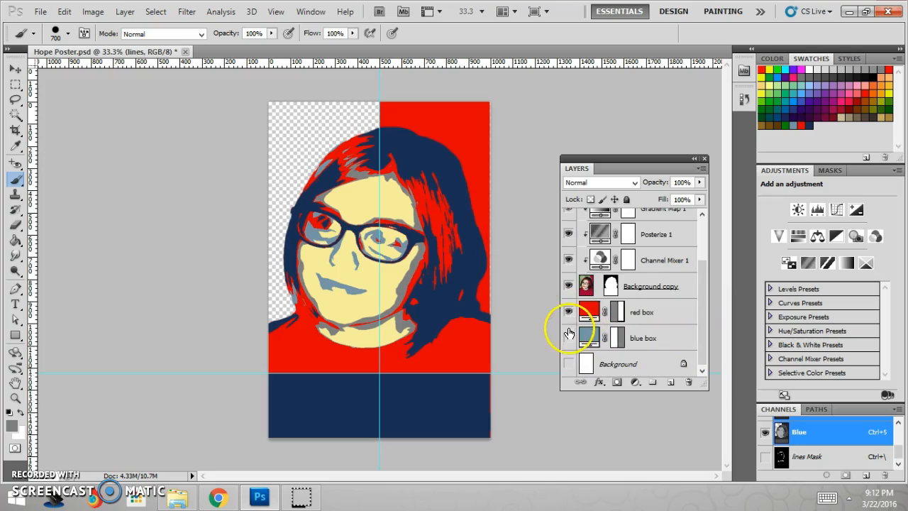
{"action": "left_click", "coordinate": [568, 338]}
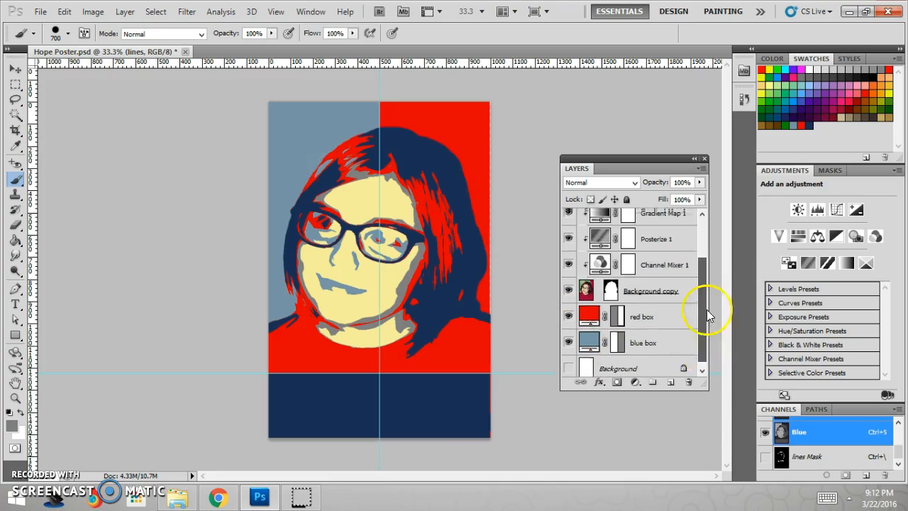
{"action": "left_click_drag", "start_coordinate": [702, 343], "coordinate": [710, 240]}
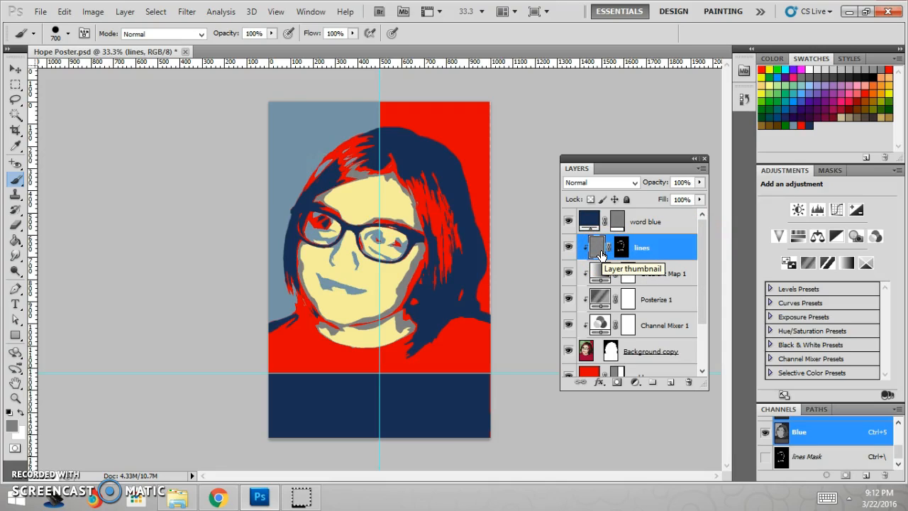
- Apply the Halftone Pattern filter to the lines layer with pattern type Line, size 1 and contrast 50
{"action": "left_click", "coordinate": [187, 12]}
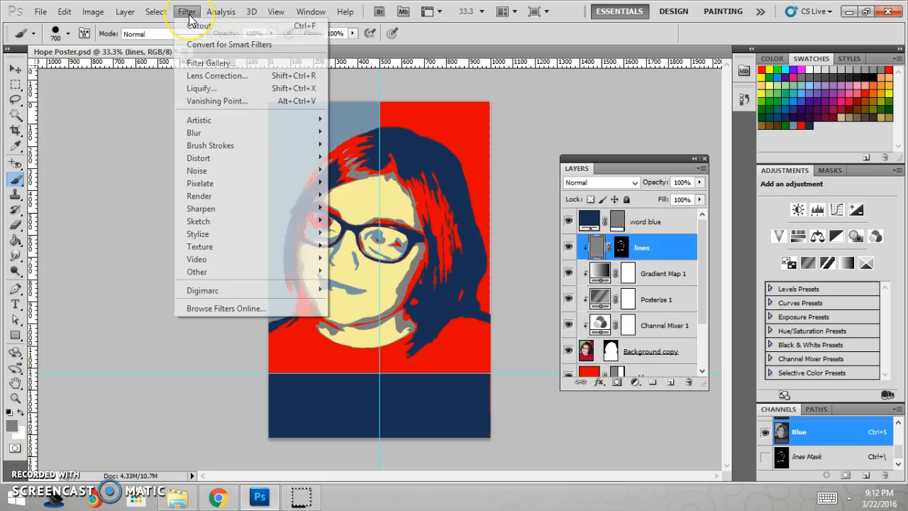
{"action": "left_click", "coordinate": [219, 120]}
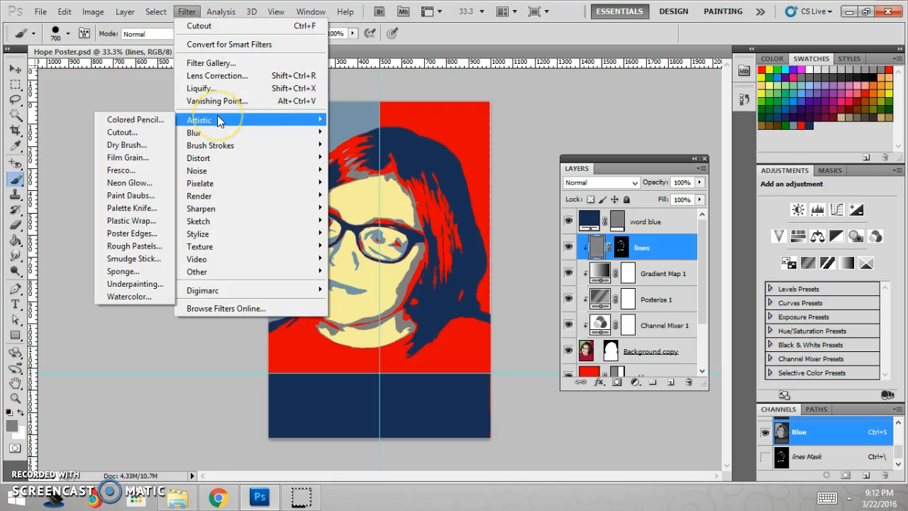
{"action": "mouse_move", "coordinate": [212, 226]}
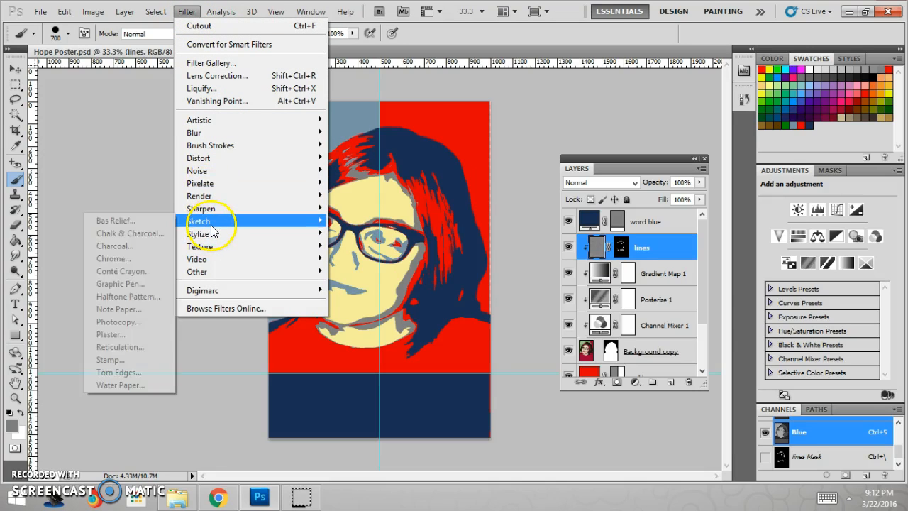
{"action": "left_click", "coordinate": [135, 297]}
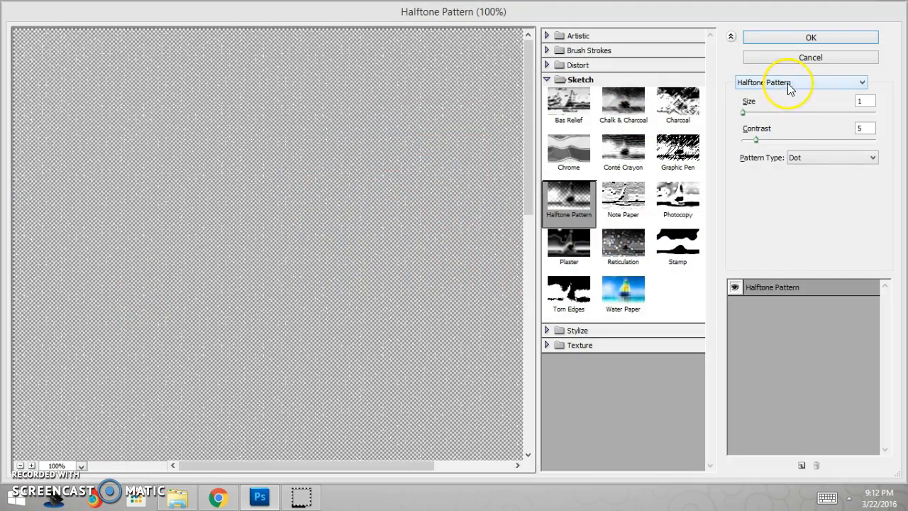
{"action": "left_click", "coordinate": [805, 158]}
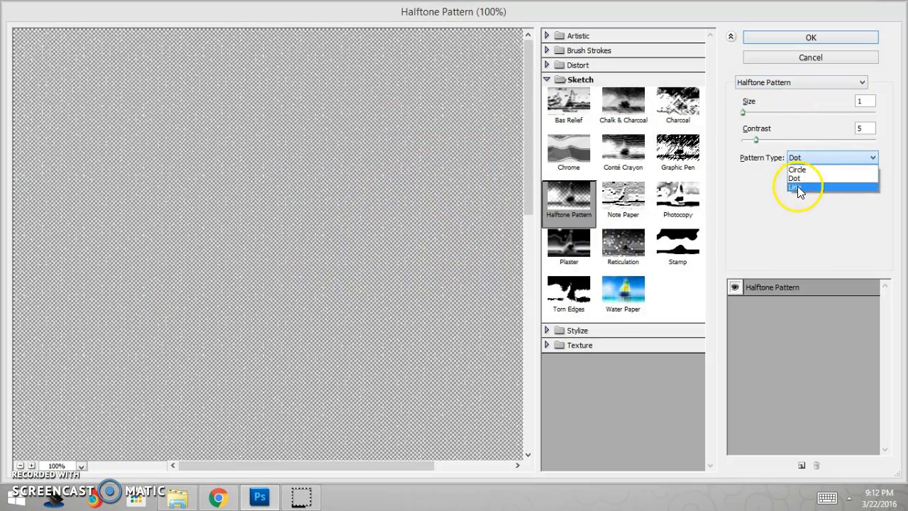
{"action": "left_click", "coordinate": [798, 187]}
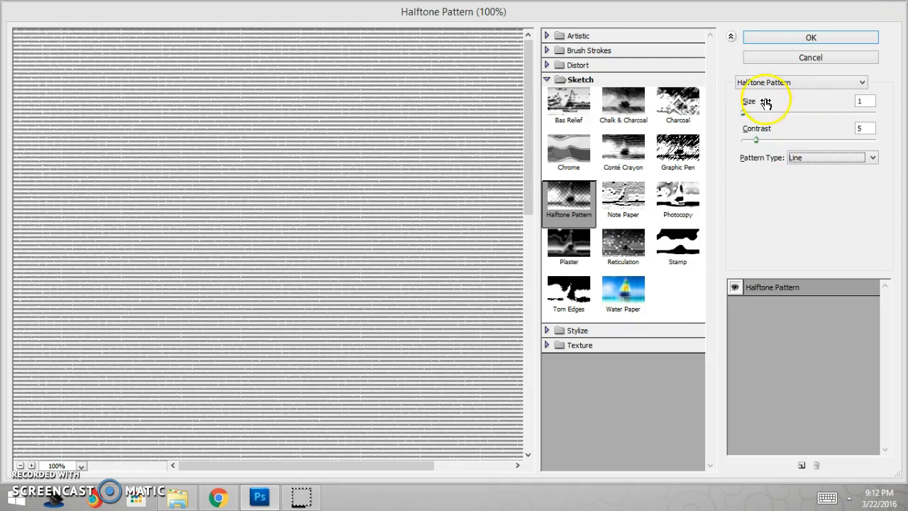
{"action": "type", "text": "0"}
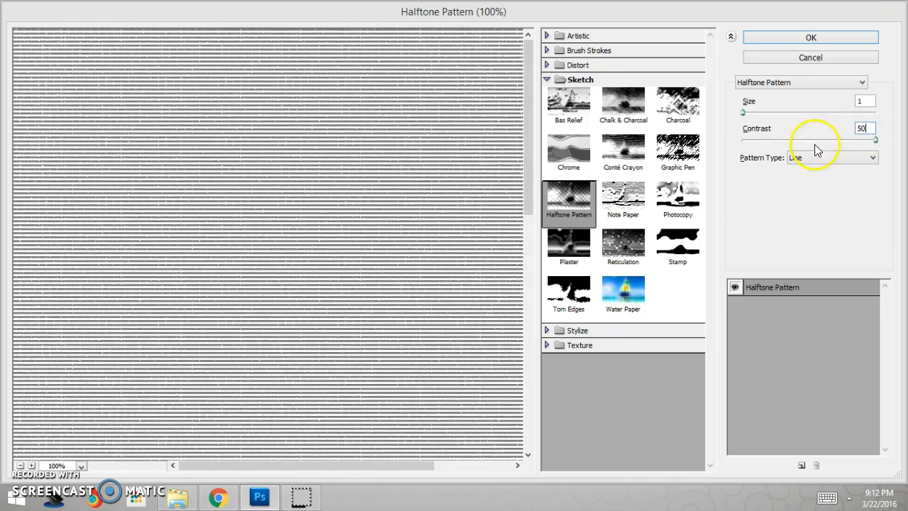
{"action": "left_click", "coordinate": [830, 36]}
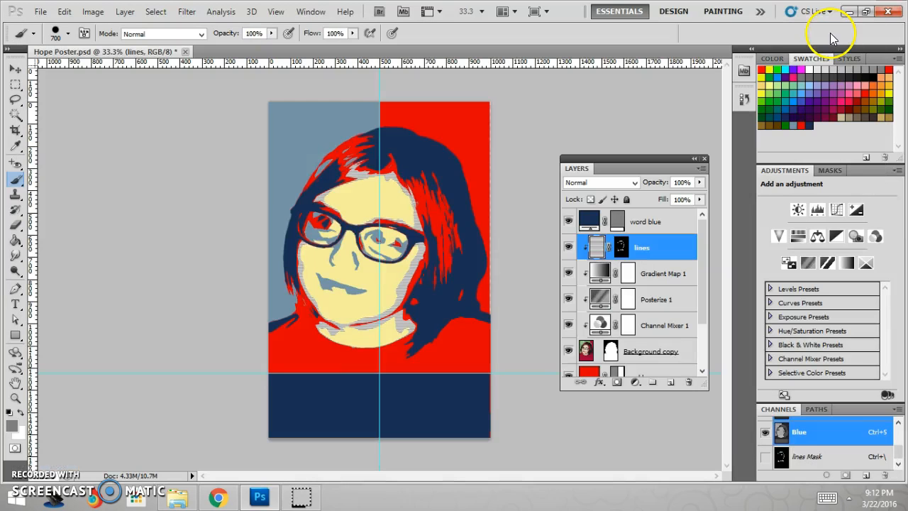
- Compare the portrait's face close up with the lines layer hidden and shown
{"action": "left_click", "coordinate": [16, 399]}
{"action": "left_click", "coordinate": [397, 276]}
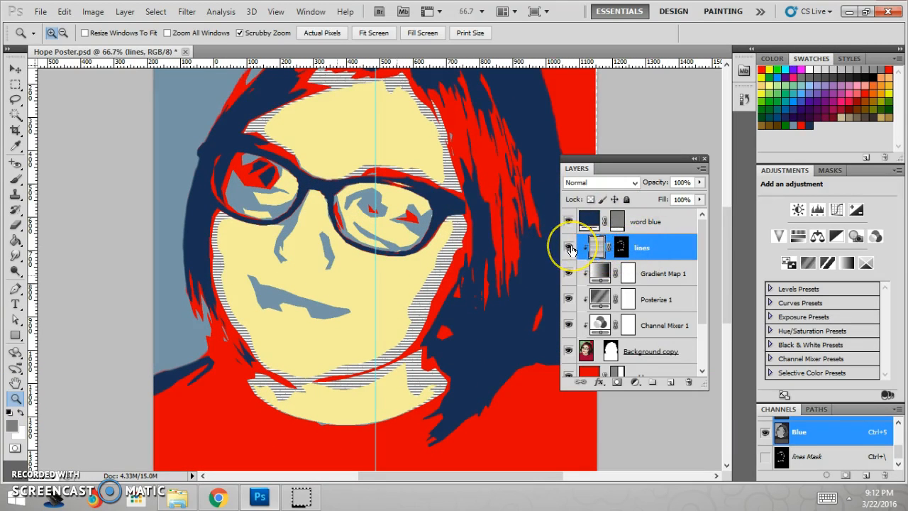
{"action": "left_click", "coordinate": [570, 248]}
{"action": "left_click", "coordinate": [571, 248]}
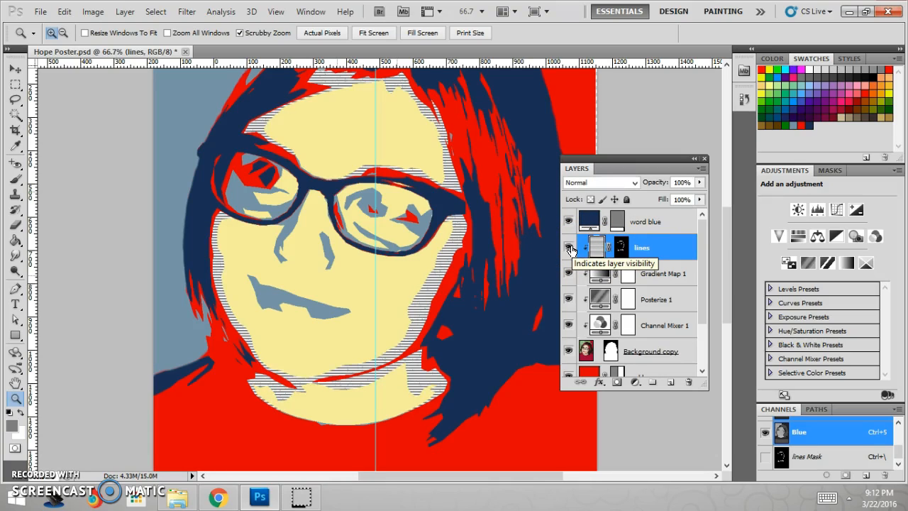
{"action": "left_click", "coordinate": [571, 248]}
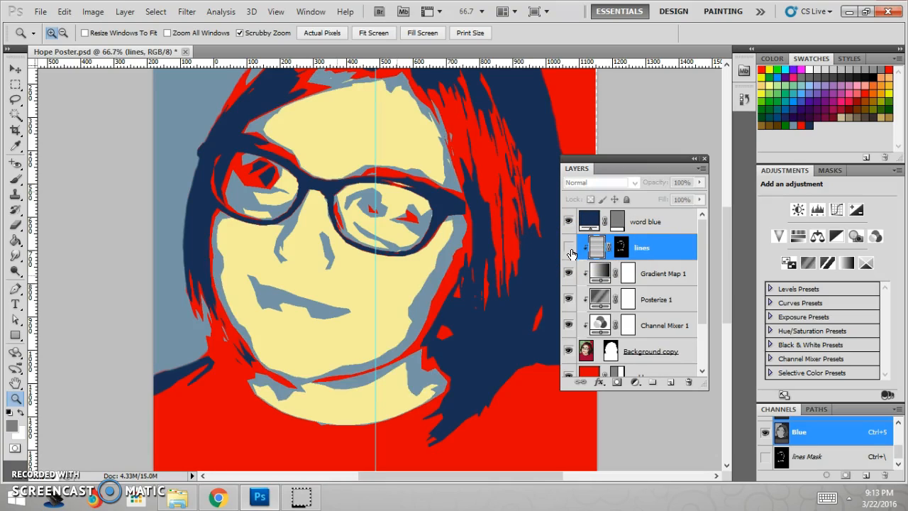
{"action": "left_click", "coordinate": [570, 247]}
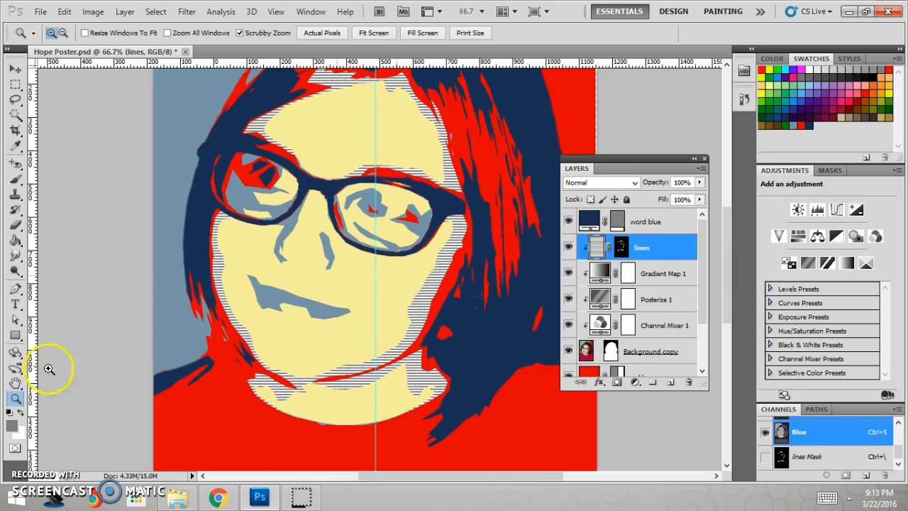
- Target the lines layer's mask for painting in black and reduce the brush size to 45 px
{"action": "left_click", "coordinate": [14, 179]}
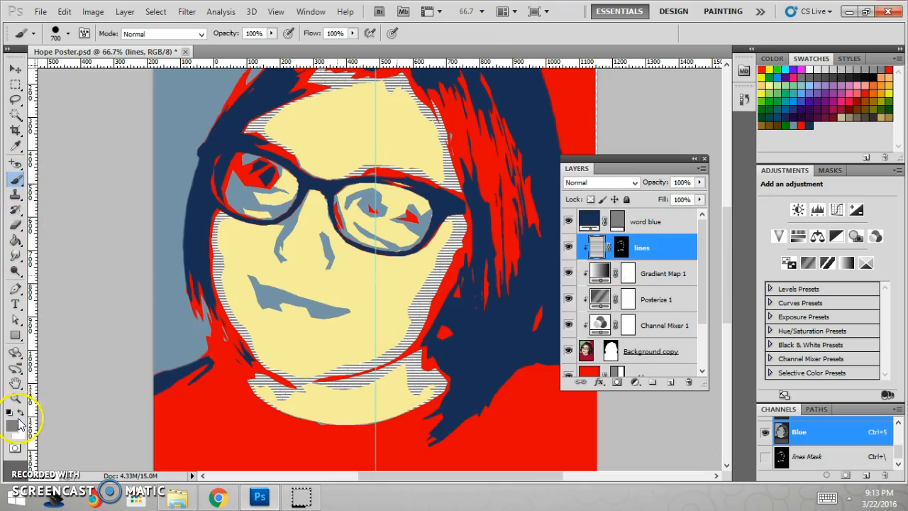
{"action": "left_click", "coordinate": [621, 247]}
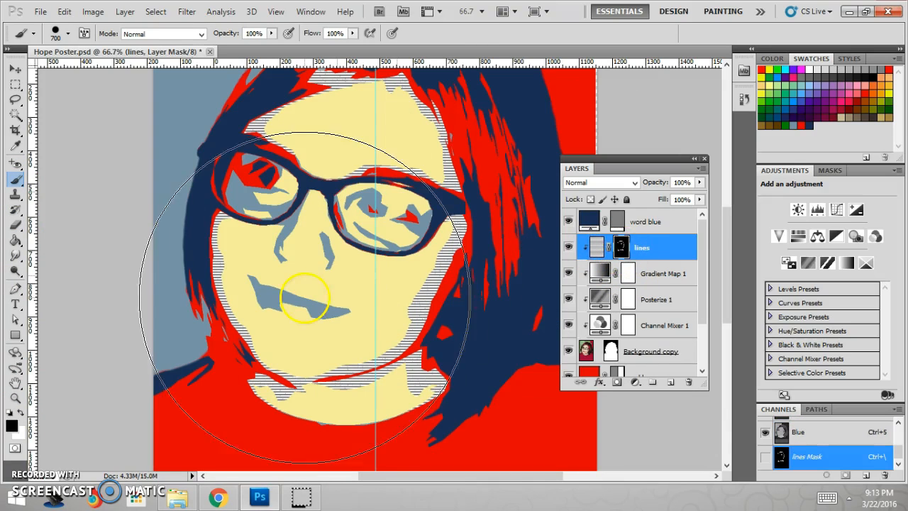
{"action": "key", "text": "bracketleft"}
{"action": "key", "text": "bracketleft"}
{"action": "key", "text": "bracketleft"}
{"action": "key", "text": "bracketleft"}
{"action": "key", "text": "bracketleft"}
{"action": "key", "text": "bracketleft"}
{"action": "key", "text": "bracketleft"}
{"action": "key", "text": "bracketleft"}
{"action": "key", "text": "bracketleft"}
{"action": "key", "text": "bracketleft"}
{"action": "key", "text": "bracketleft"}
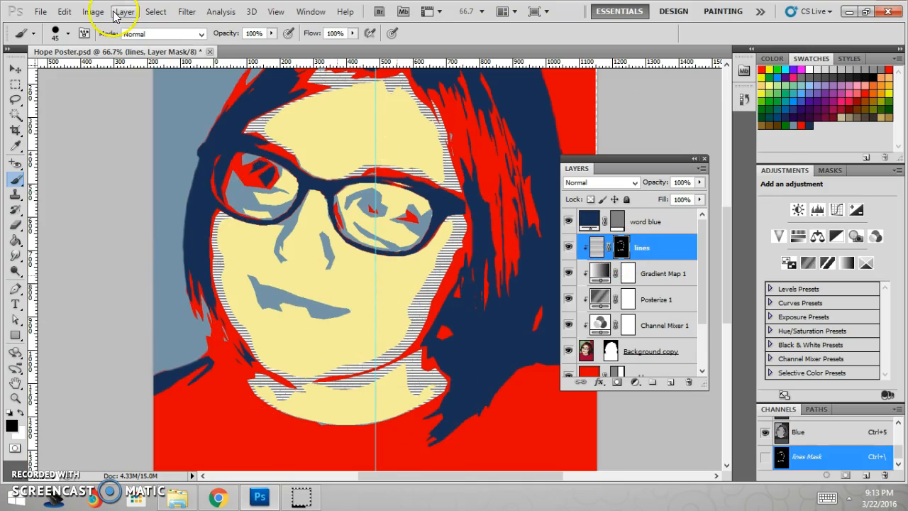
- Paint black on the lines mask with the 100% hardness brush to remove the lines from the hair above the forehead
{"action": "left_click", "coordinate": [68, 33]}
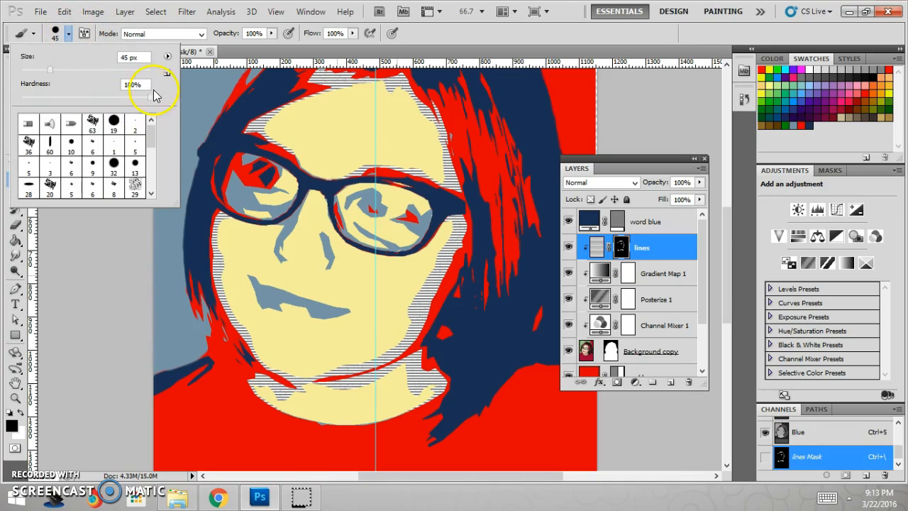
{"action": "left_click", "coordinate": [446, 33]}
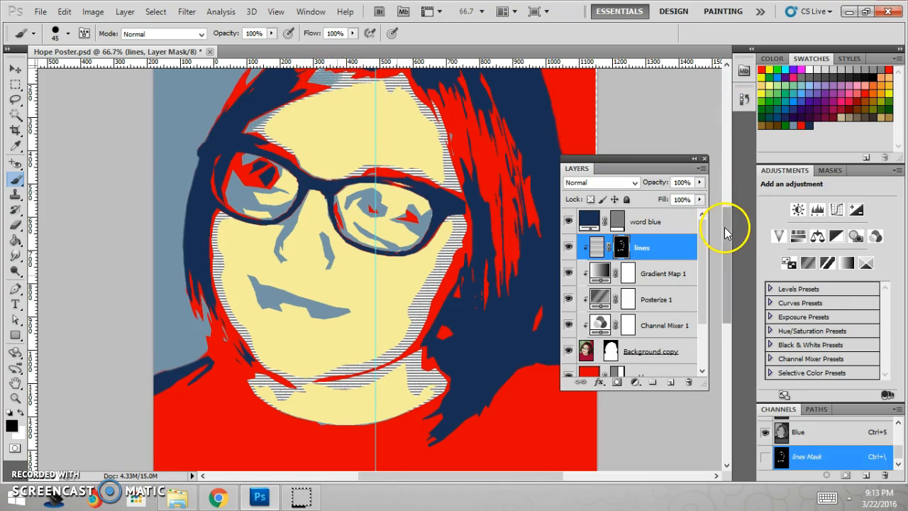
{"action": "left_click_drag", "start_coordinate": [725, 227], "coordinate": [722, 197]}
{"action": "mouse_move", "coordinate": [314, 110]}
{"action": "left_mouse_down"}
{"action": "mouse_move", "coordinate": [334, 102]}
{"action": "mouse_move", "coordinate": [310, 128]}
{"action": "mouse_move", "coordinate": [332, 128]}
{"action": "mouse_move", "coordinate": [322, 124]}
{"action": "left_mouse_up"}
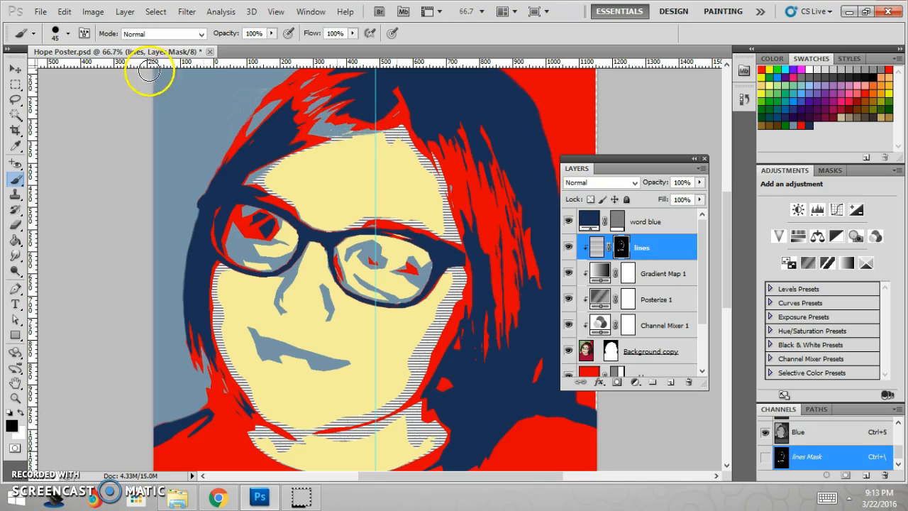
- Reset the brush presets to the default set and choose a hard round brush
{"action": "left_click", "coordinate": [68, 35]}
{"action": "left_click", "coordinate": [169, 57]}
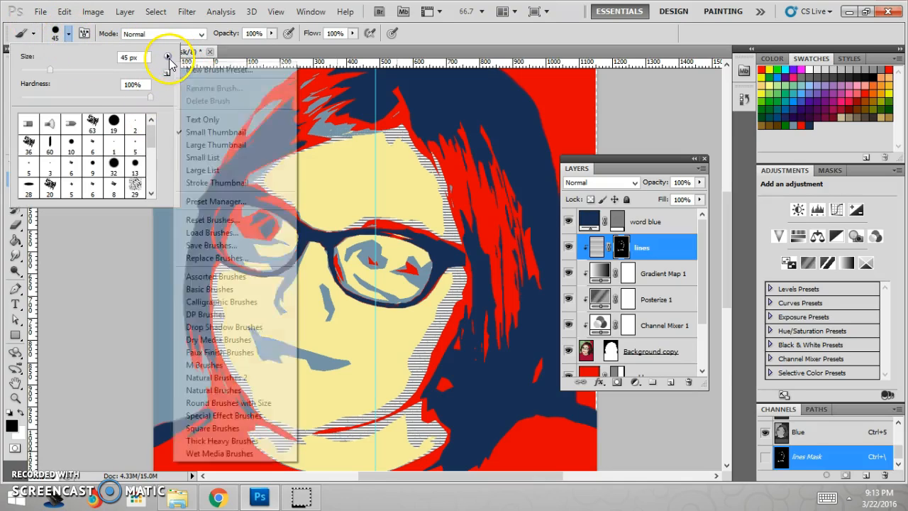
{"action": "left_click", "coordinate": [222, 222]}
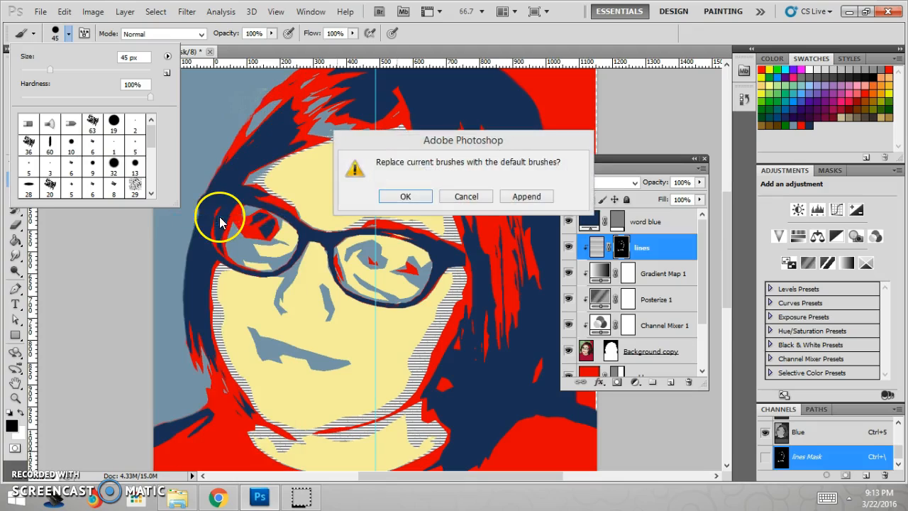
{"action": "left_click", "coordinate": [407, 195]}
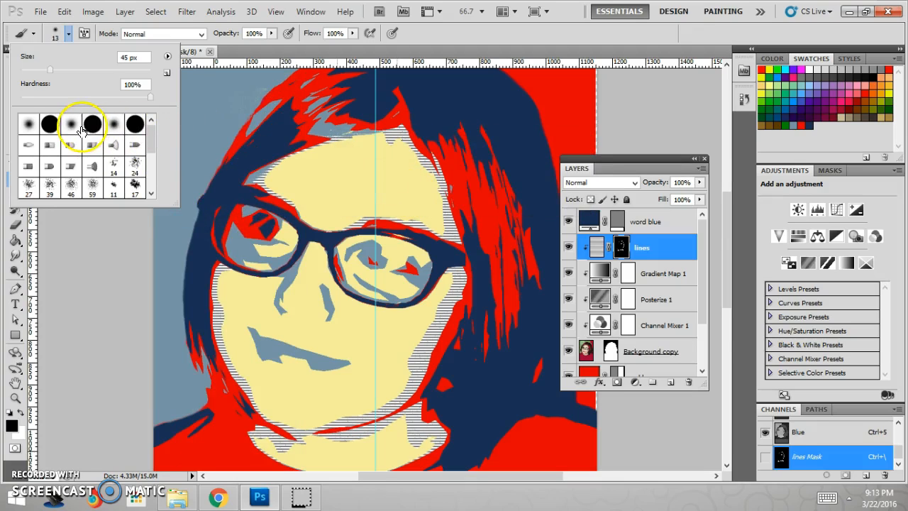
{"action": "double_click", "coordinate": [49, 124]}
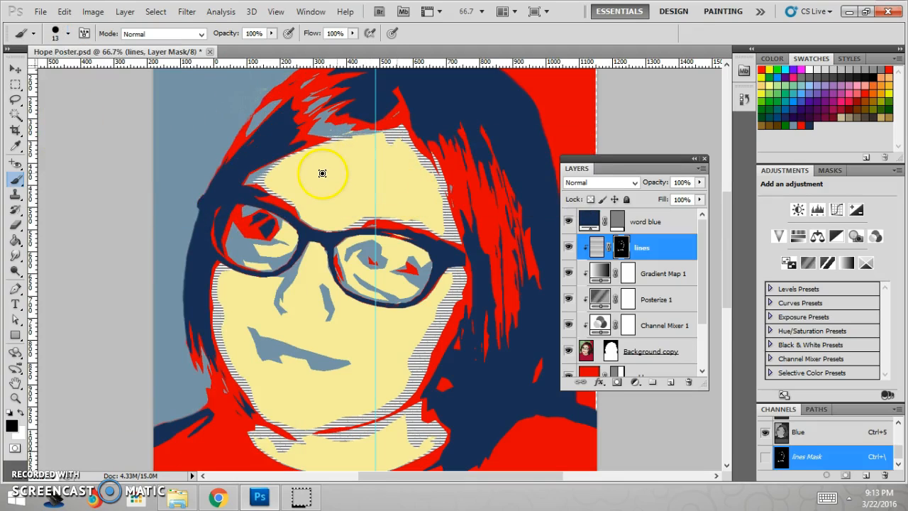
- Mask out stray lines at the hairline, along the right edge of the face and on the neck with a 50 px brush
{"action": "mouse_move", "coordinate": [342, 140]}
{"action": "left_mouse_down"}
{"action": "mouse_move", "coordinate": [324, 130]}
{"action": "mouse_move", "coordinate": [360, 121]}
{"action": "mouse_move", "coordinate": [345, 126]}
{"action": "mouse_move", "coordinate": [364, 130]}
{"action": "mouse_move", "coordinate": [345, 128]}
{"action": "mouse_move", "coordinate": [355, 127]}
{"action": "left_mouse_up"}
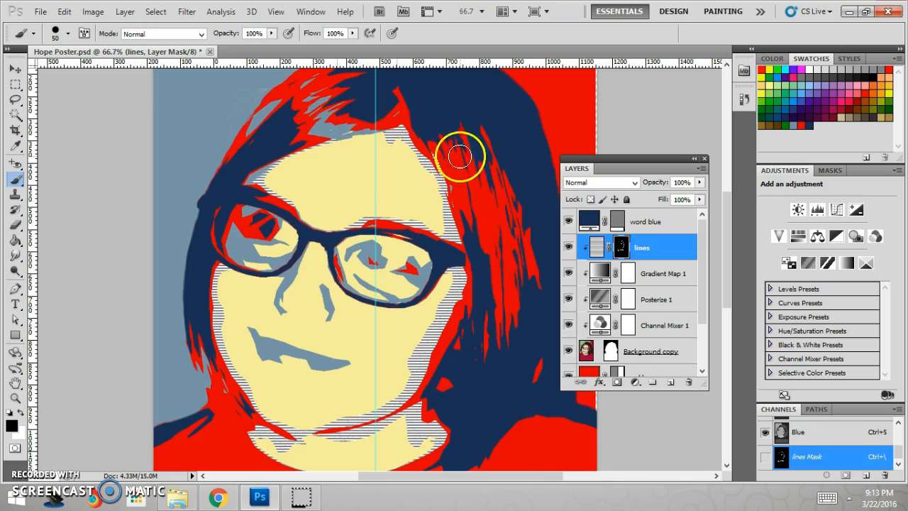
{"action": "mouse_move", "coordinate": [445, 186]}
{"action": "left_mouse_down"}
{"action": "mouse_move", "coordinate": [458, 230]}
{"action": "mouse_move", "coordinate": [443, 118]}
{"action": "mouse_move", "coordinate": [458, 201]}
{"action": "mouse_move", "coordinate": [448, 148]}
{"action": "mouse_move", "coordinate": [446, 170]}
{"action": "mouse_move", "coordinate": [472, 257]}
{"action": "mouse_move", "coordinate": [463, 248]}
{"action": "mouse_move", "coordinate": [454, 323]}
{"action": "mouse_move", "coordinate": [434, 379]}
{"action": "mouse_move", "coordinate": [441, 338]}
{"action": "mouse_move", "coordinate": [407, 414]}
{"action": "mouse_move", "coordinate": [409, 444]}
{"action": "mouse_move", "coordinate": [426, 404]}
{"action": "mouse_move", "coordinate": [417, 430]}
{"action": "mouse_move", "coordinate": [428, 422]}
{"action": "mouse_move", "coordinate": [426, 446]}
{"action": "mouse_move", "coordinate": [445, 425]}
{"action": "left_mouse_up"}
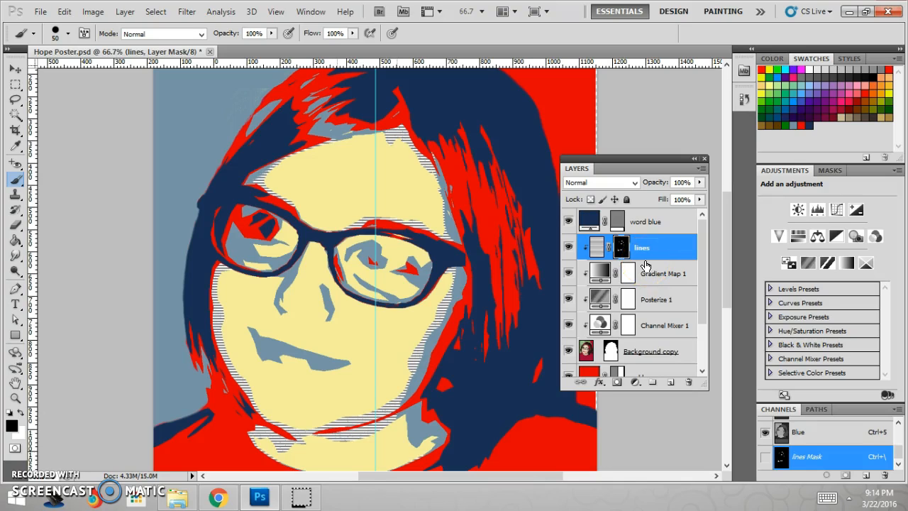
{"action": "key", "text": "ctrl+minus"}
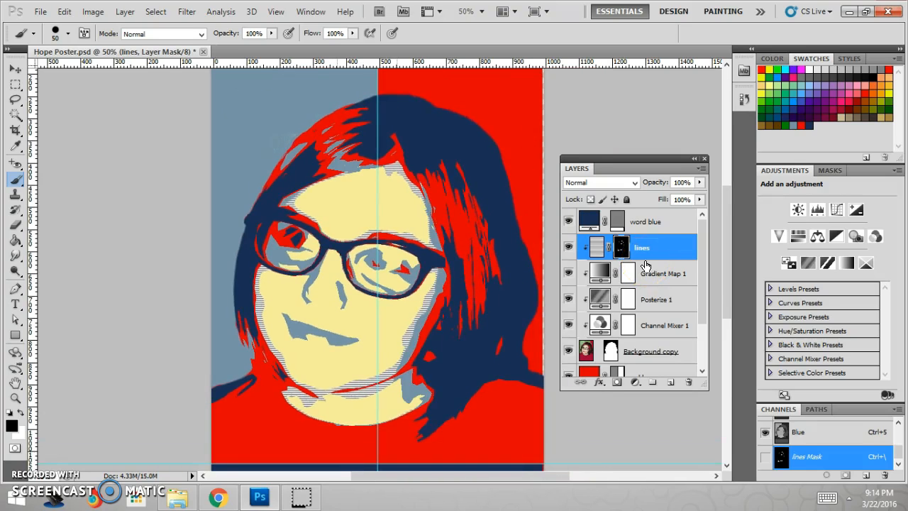
{"action": "key", "text": "ctrl+minus"}
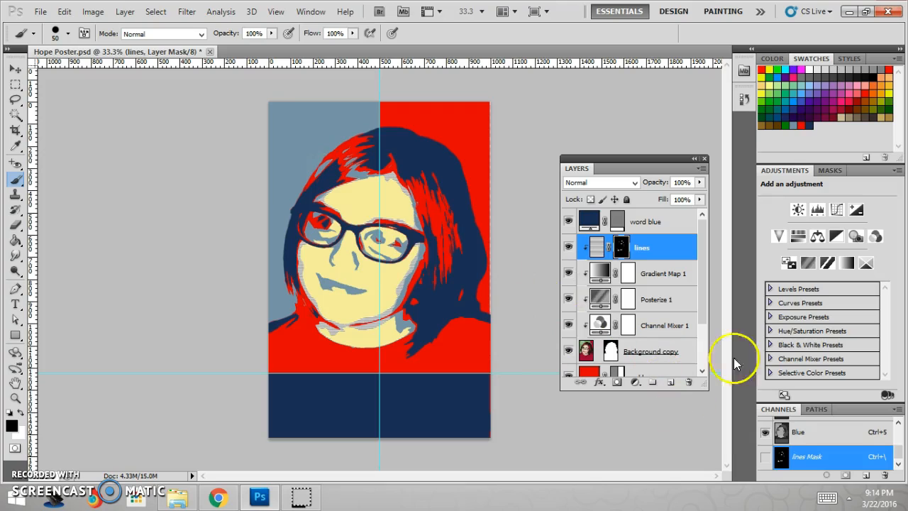
- Activate the Type tool and set its font to PRIMETIME
{"action": "left_click_drag", "start_coordinate": [707, 323], "coordinate": [710, 365]}
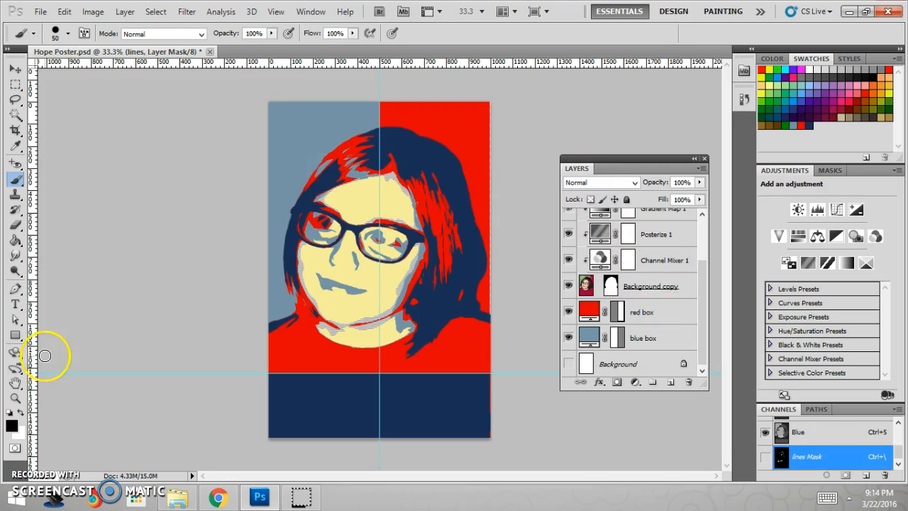
{"action": "left_click", "coordinate": [17, 307]}
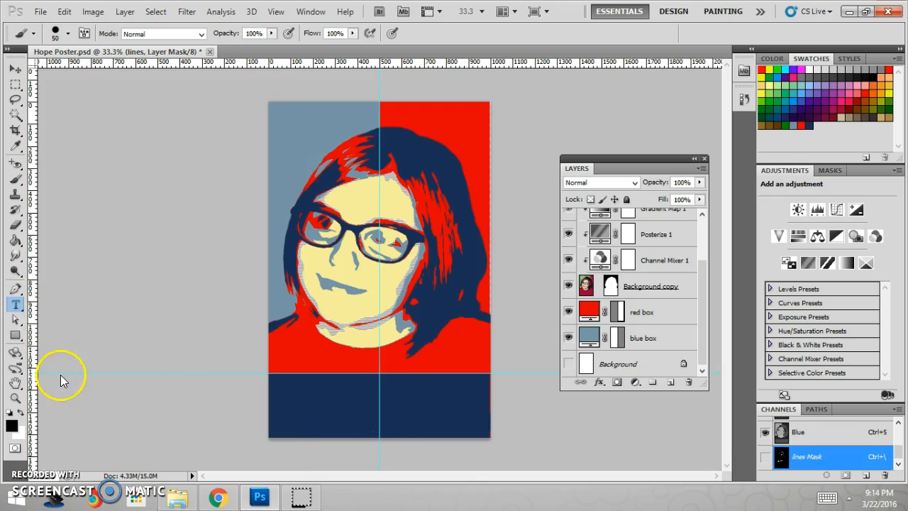
{"action": "left_click", "coordinate": [16, 308]}
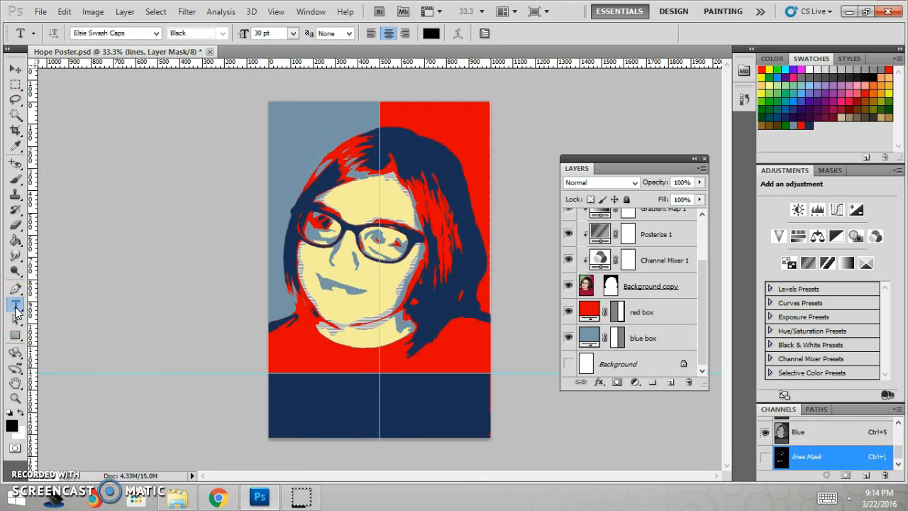
{"action": "left_click", "coordinate": [132, 33]}
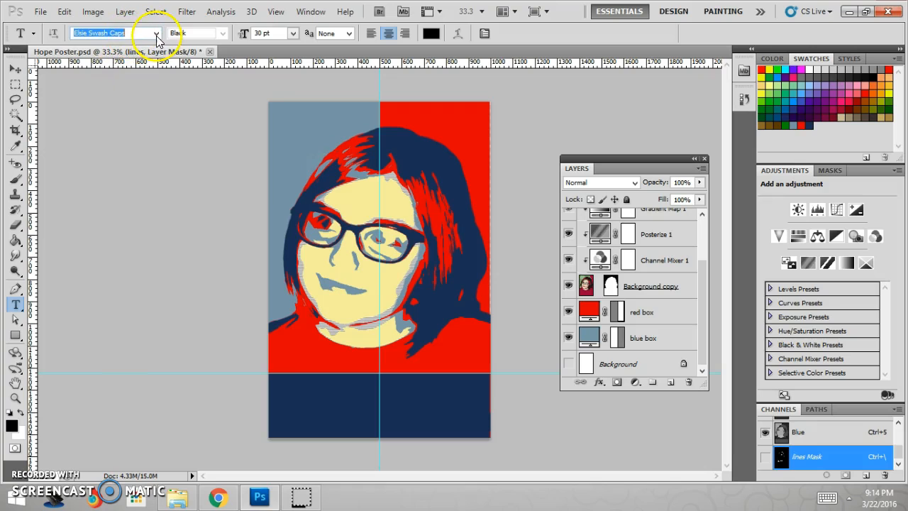
{"action": "left_click", "coordinate": [156, 34]}
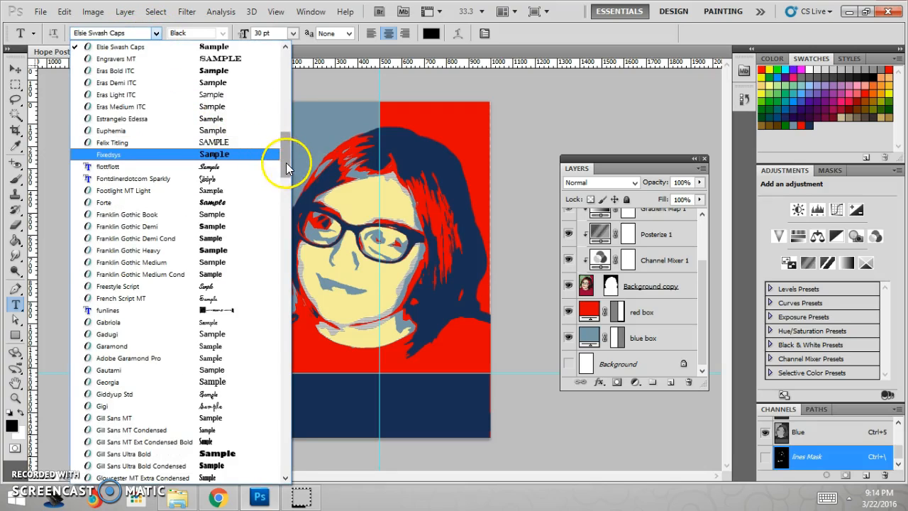
{"action": "scroll", "coordinate": [288, 257], "scroll_direction": "down", "scroll_amount": 10}
{"action": "scroll", "coordinate": [289, 259], "scroll_direction": "down", "scroll_amount": 10}
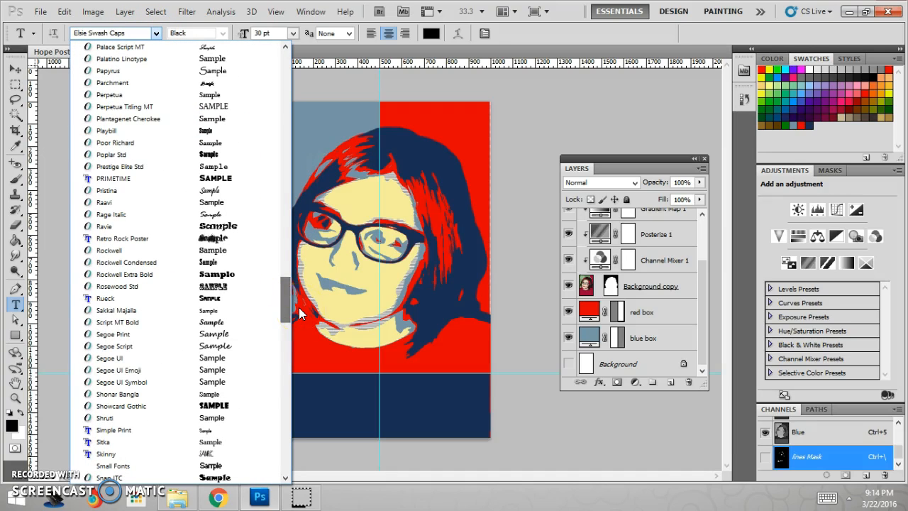
{"action": "left_click", "coordinate": [228, 180]}
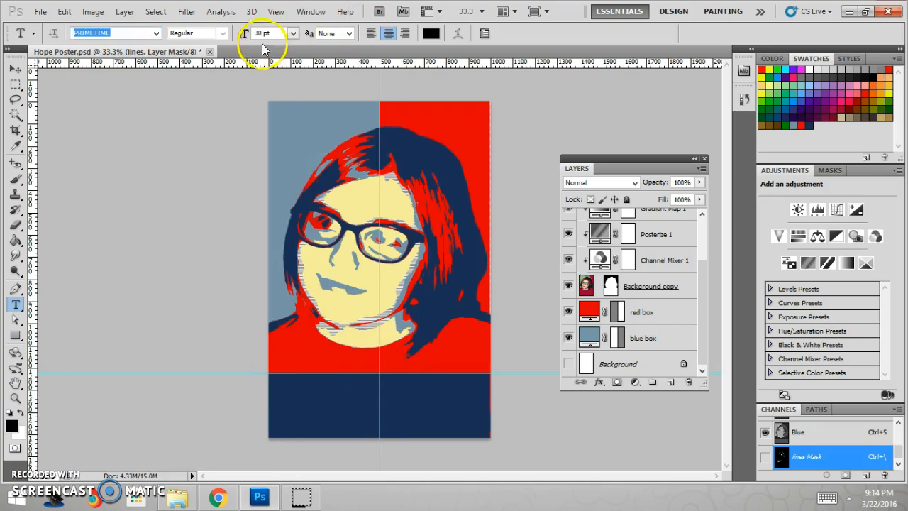
- Add the portrait subject's first name in capitals at 275 pt, centered on the vertical guide in the dark blue band
{"action": "left_click", "coordinate": [242, 36]}
{"action": "type", "text": "275"}
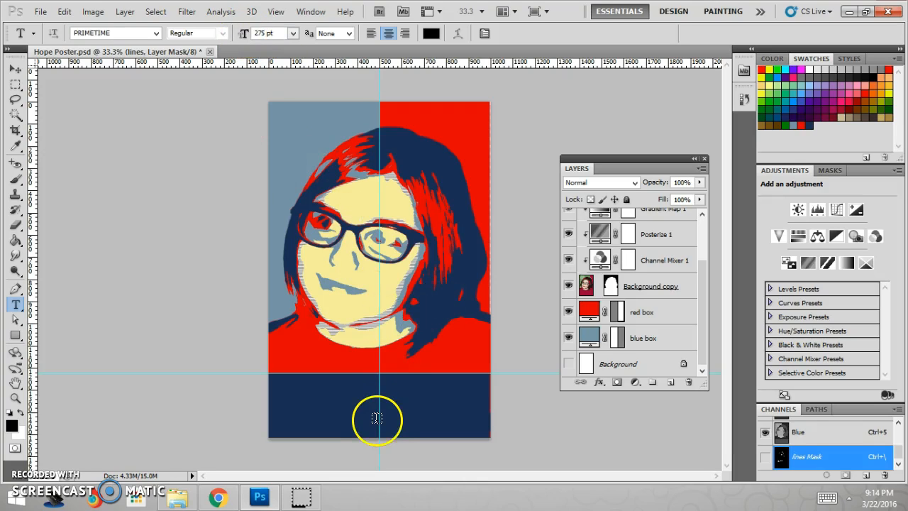
{"action": "left_click", "coordinate": [379, 406]}
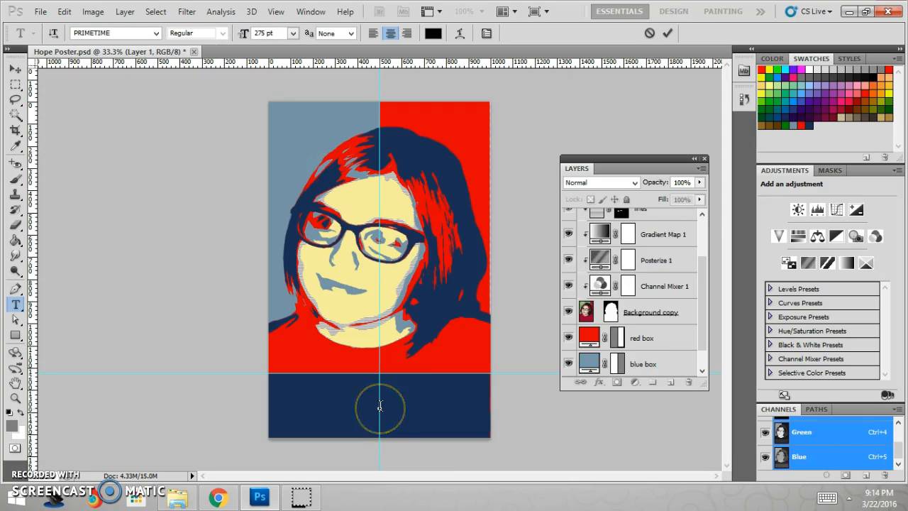
{"action": "type", "text": "L"}
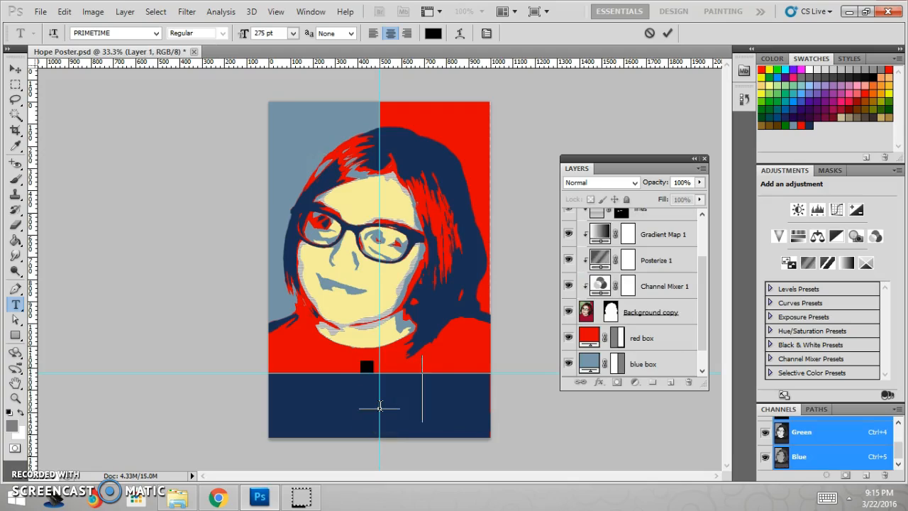
{"action": "type", "text": "EXI"}
- Recolor the whole word with the "hope light blue" swatch and commit the text
{"action": "key", "text": "ctrl+a"}
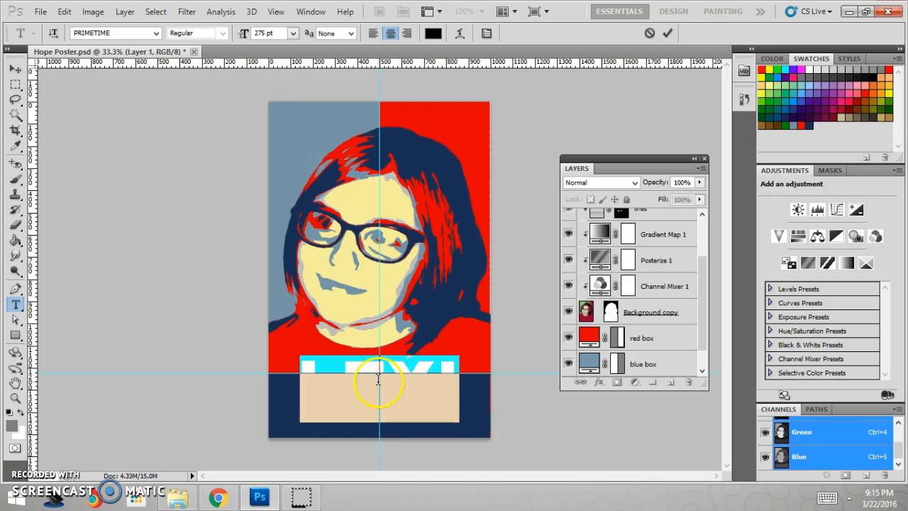
{"action": "left_click", "coordinate": [433, 36]}
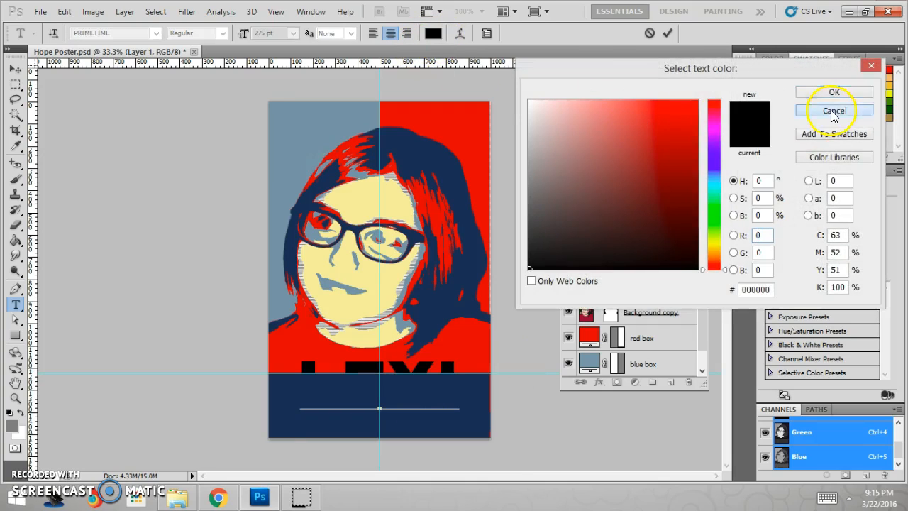
{"action": "left_click", "coordinate": [835, 111]}
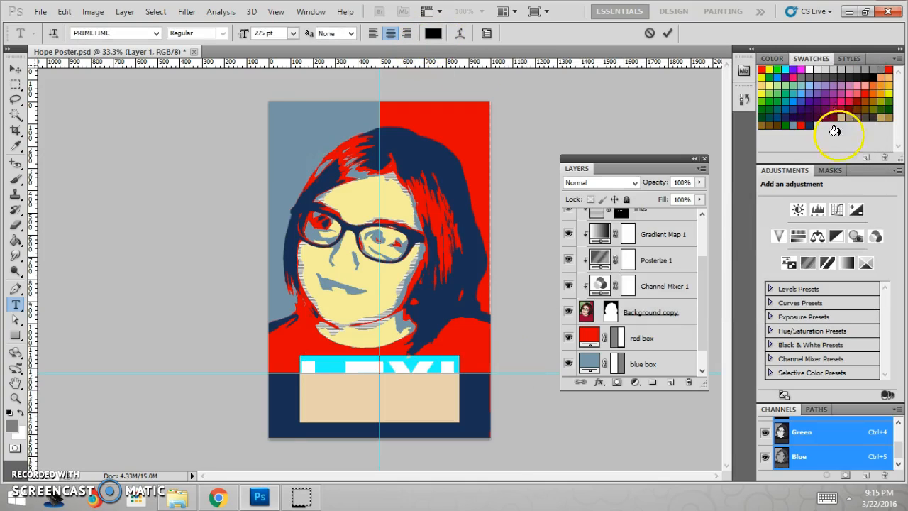
{"action": "left_click", "coordinate": [797, 125]}
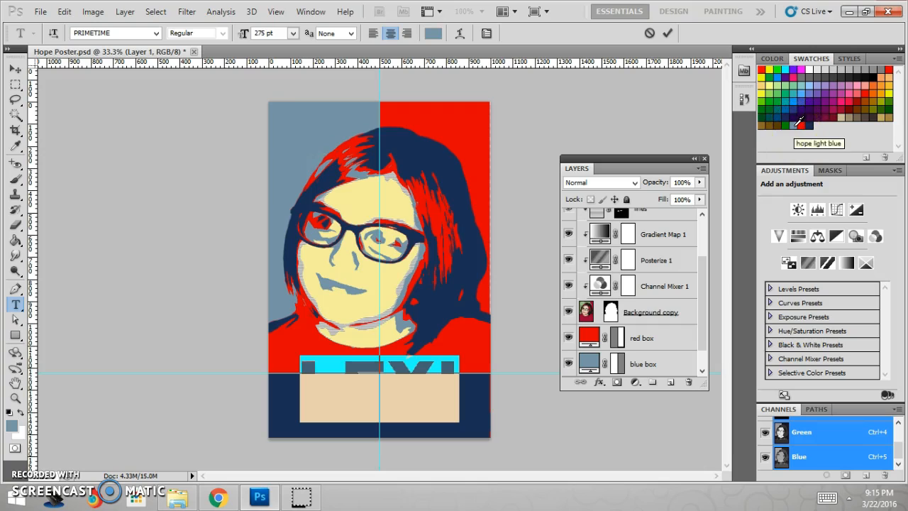
{"action": "left_click", "coordinate": [15, 69]}
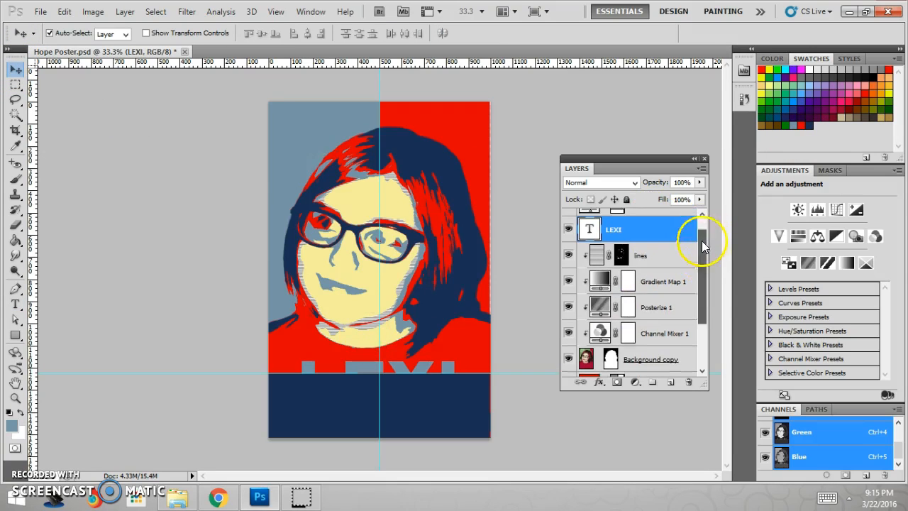
- Move the name's text layer above the "word blue" layer and shift the word down so it sits inside the dark blue band
{"action": "left_click", "coordinate": [703, 215]}
{"action": "left_click_drag", "start_coordinate": [634, 248], "coordinate": [656, 217]}
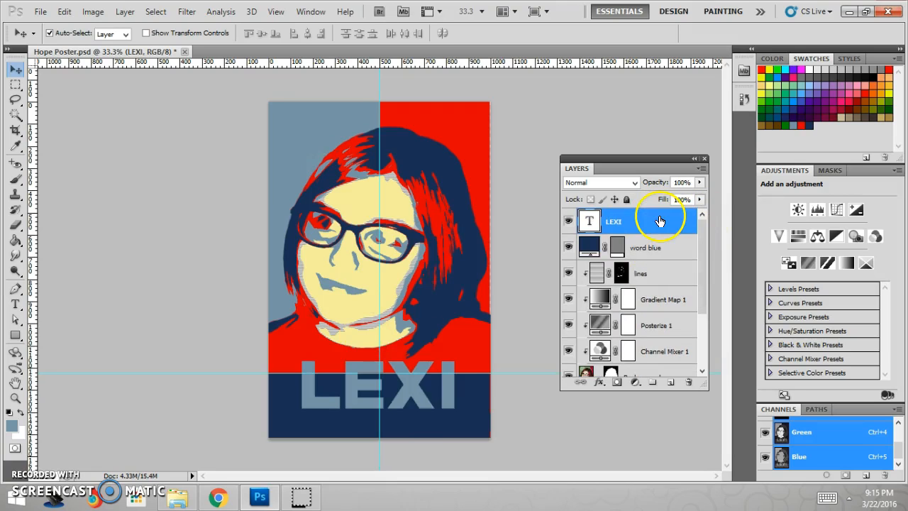
{"action": "left_click_drag", "start_coordinate": [404, 393], "coordinate": [406, 411]}
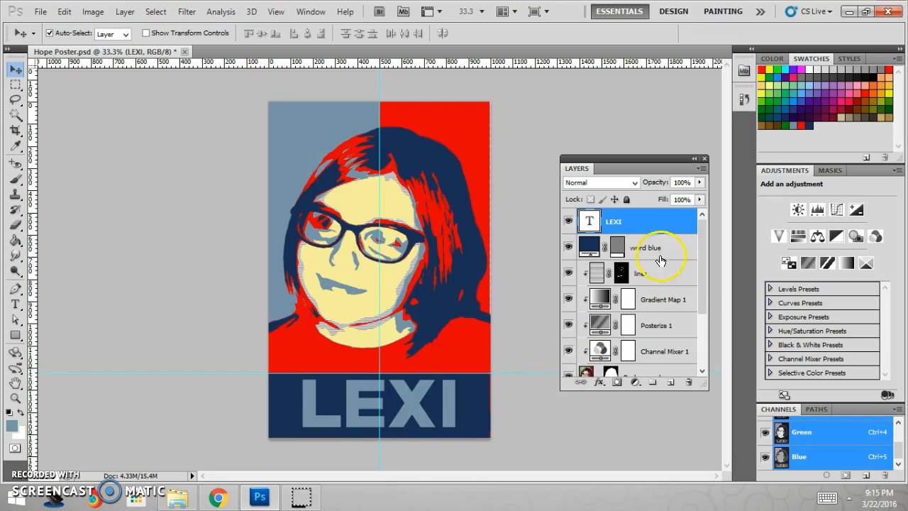
{"action": "left_click_drag", "start_coordinate": [703, 306], "coordinate": [717, 257]}
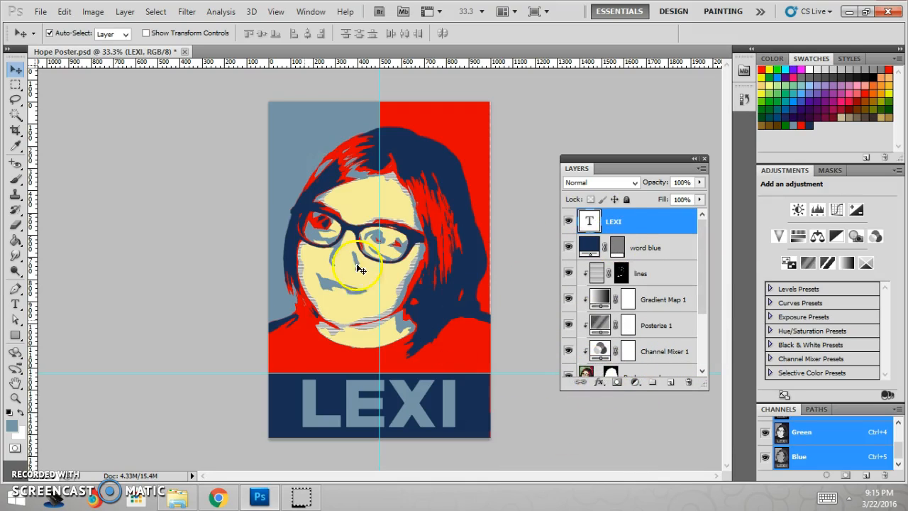
- Draw a rectangle shape covering the whole poster and set its layer fill to 0%
{"action": "left_click", "coordinate": [15, 336]}
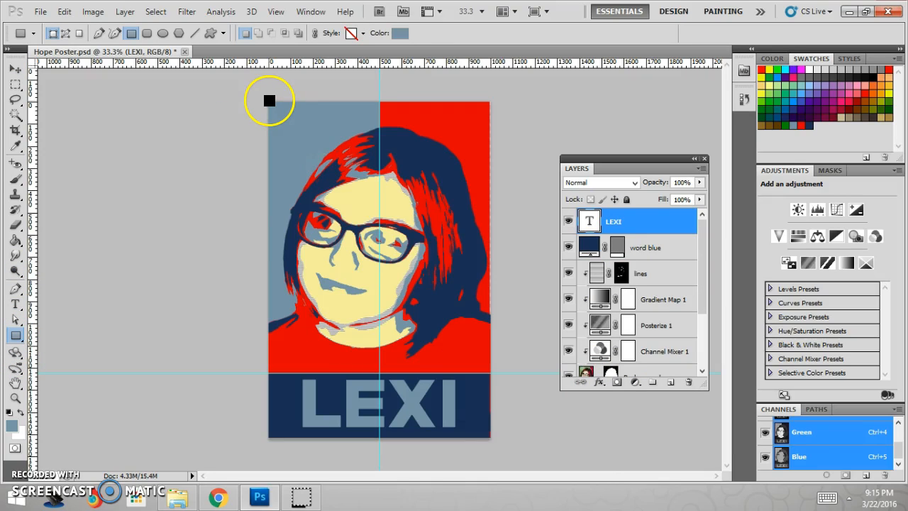
{"action": "left_click_drag", "start_coordinate": [269, 101], "coordinate": [491, 438]}
{"action": "left_click", "coordinate": [490, 439]}
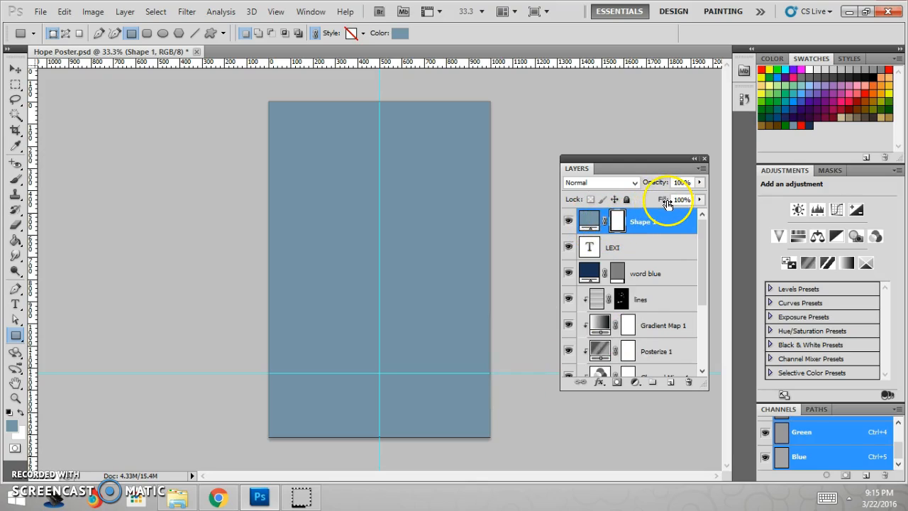
{"action": "left_click_drag", "start_coordinate": [653, 200], "coordinate": [541, 204]}
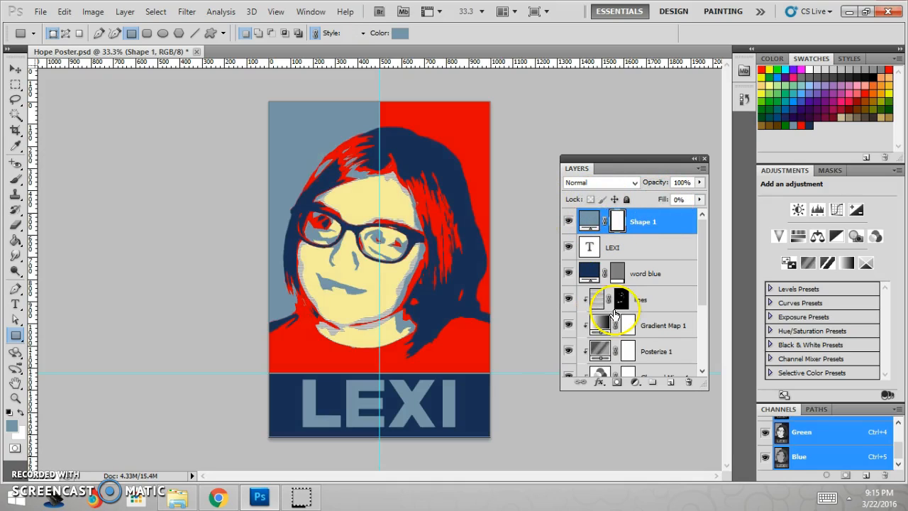
- Add a Stroke effect to the full-poster rectangle, positioned Inside with a size of 50 px
{"action": "left_click", "coordinate": [599, 383]}
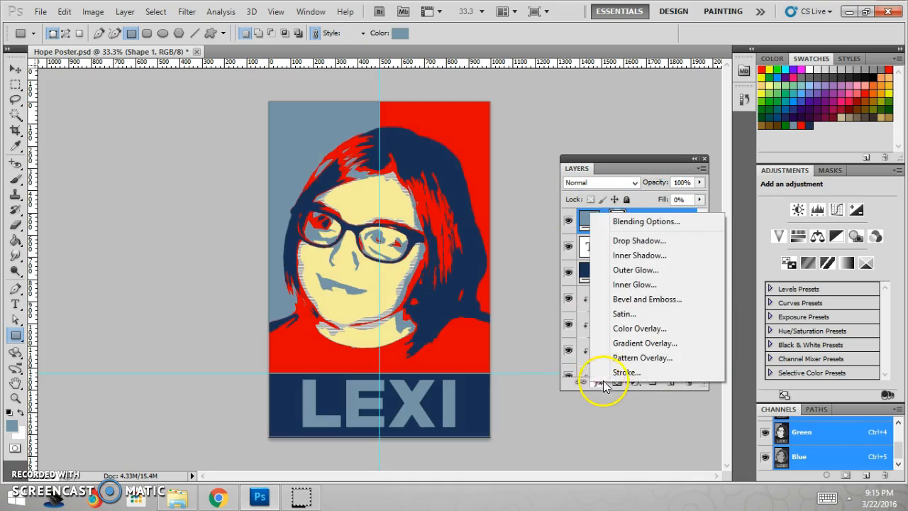
{"action": "left_click", "coordinate": [609, 373]}
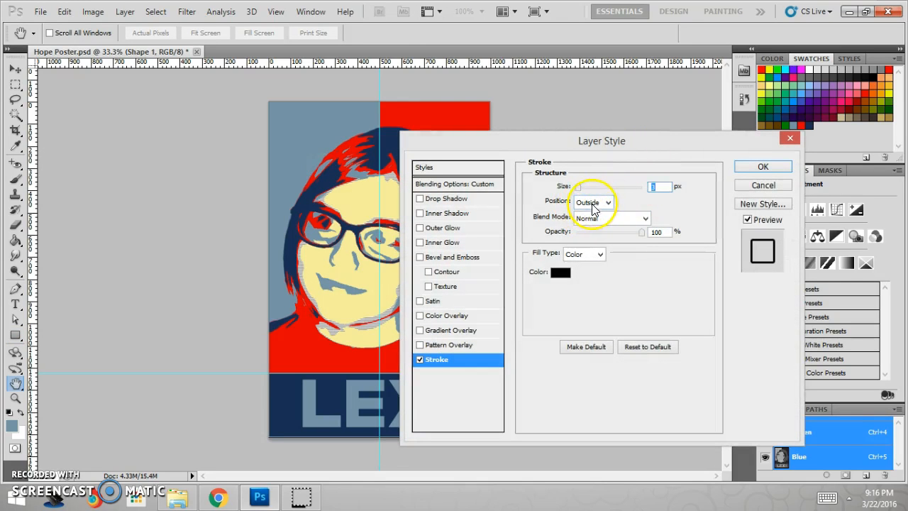
{"action": "left_click_drag", "start_coordinate": [588, 192], "coordinate": [576, 190]}
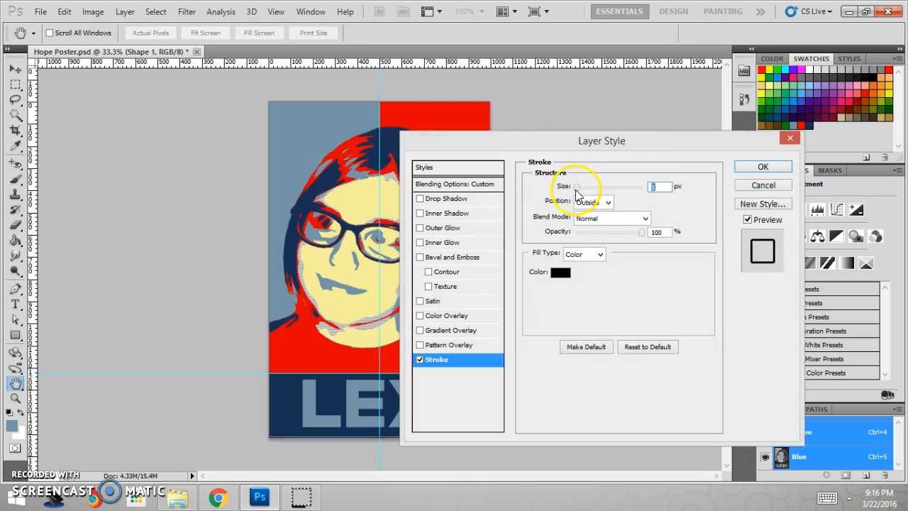
{"action": "left_click", "coordinate": [589, 202]}
{"action": "left_click", "coordinate": [589, 215]}
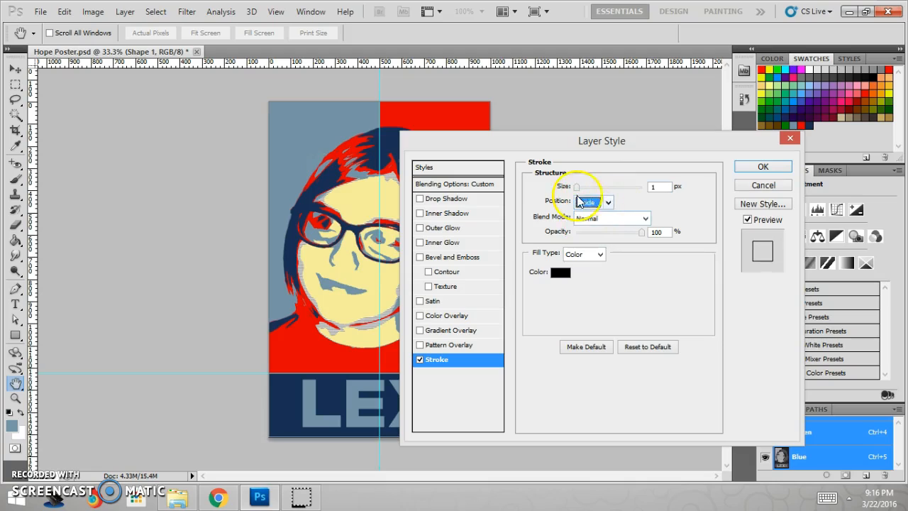
{"action": "double_click", "coordinate": [658, 186]}
{"action": "type", "text": "50"}
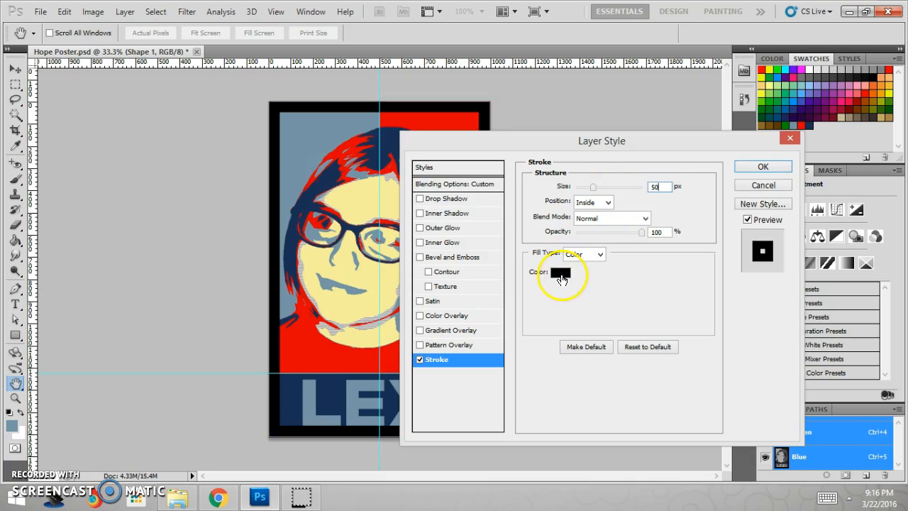
- Set the stroke color to the cream sampled from the forehead (fde5a9) and apply the layer style
{"action": "left_click", "coordinate": [538, 252]}
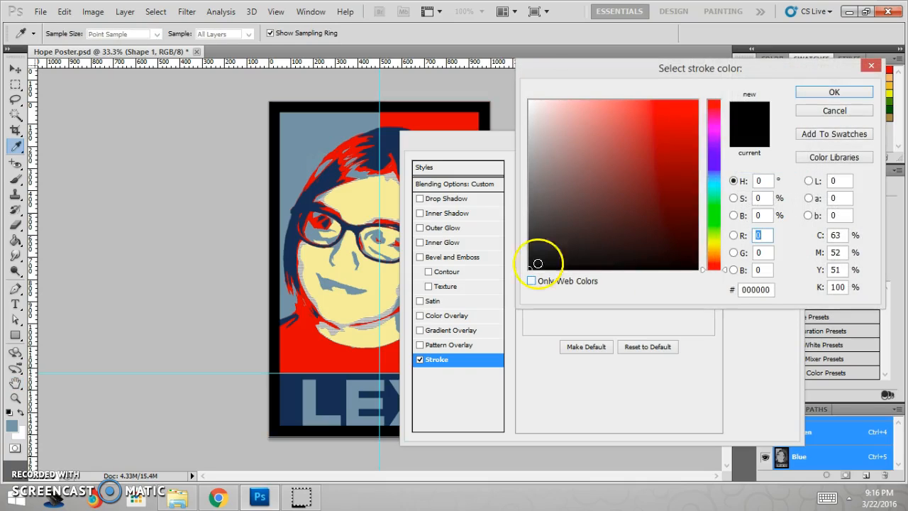
{"action": "left_click", "coordinate": [363, 207]}
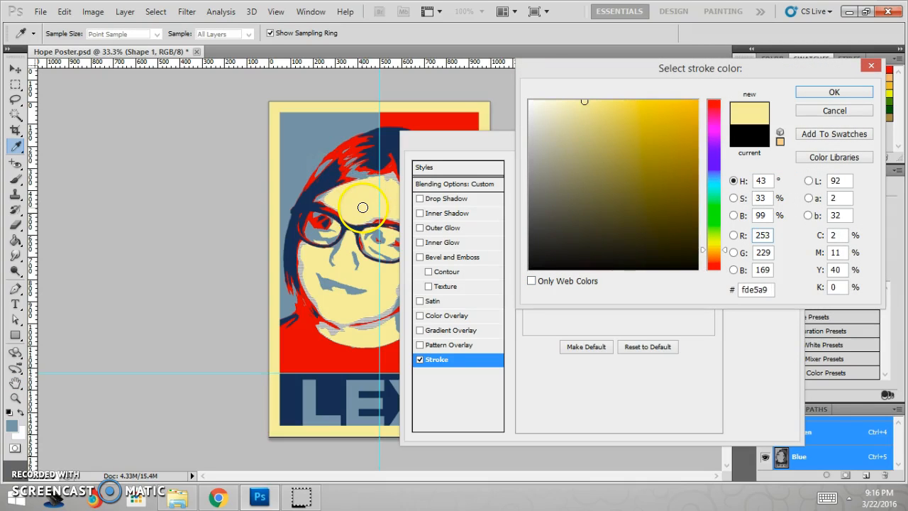
{"action": "left_click", "coordinate": [834, 92]}
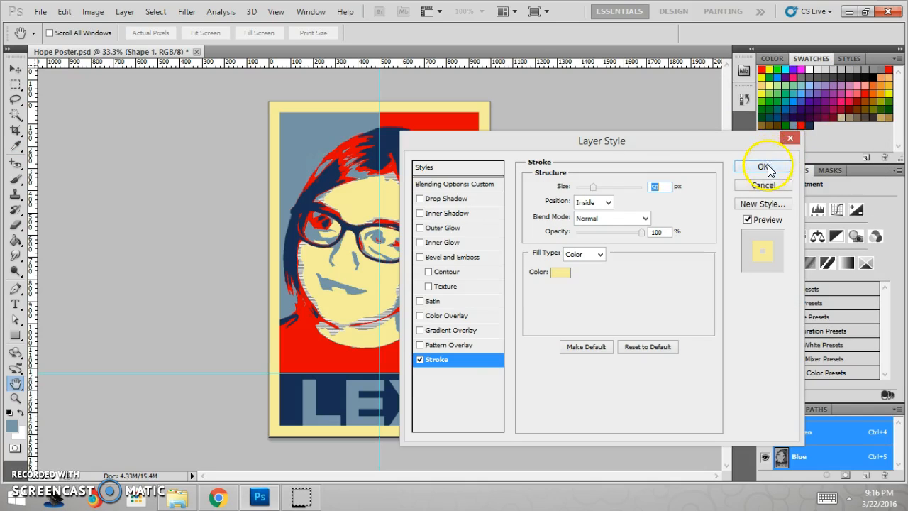
{"action": "left_click", "coordinate": [762, 167]}
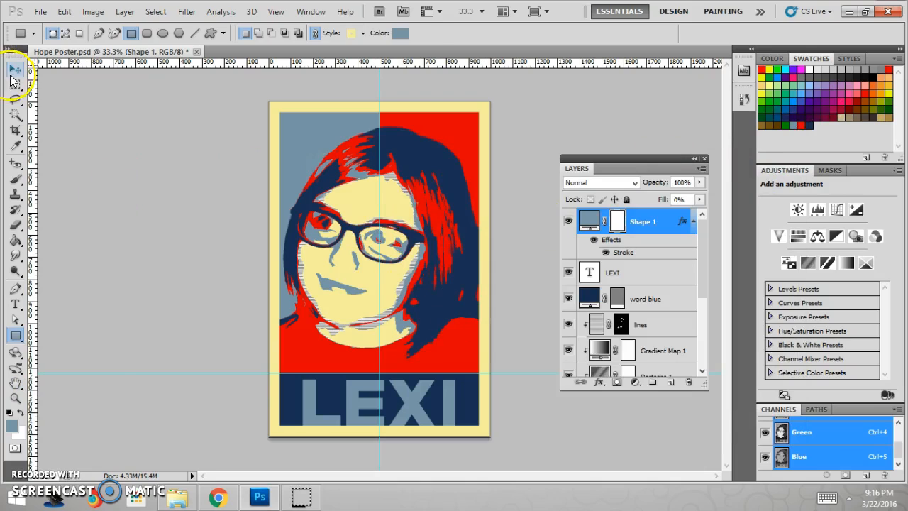
- Reduce the height of the name text with Free Transform so it clears the cream border's bottom edge
{"action": "left_click", "coordinate": [14, 69]}
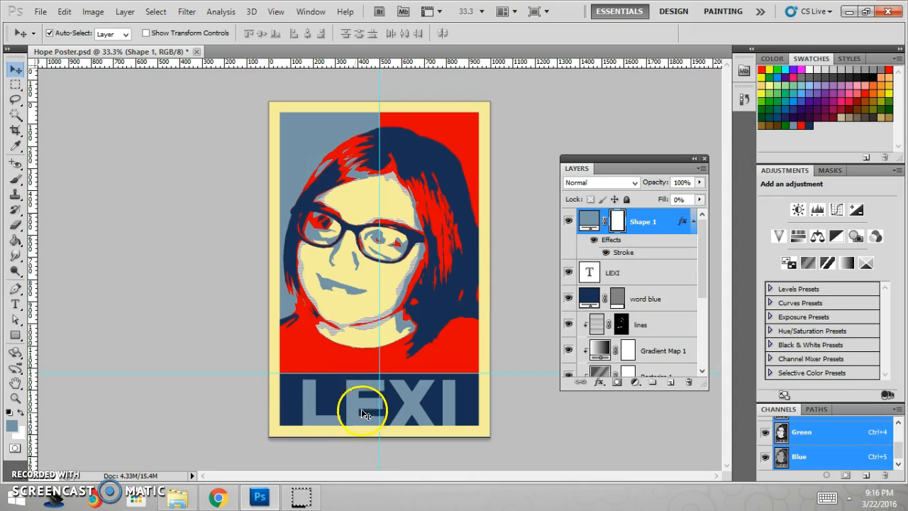
{"action": "left_click", "coordinate": [598, 273]}
{"action": "left_click", "coordinate": [406, 379]}
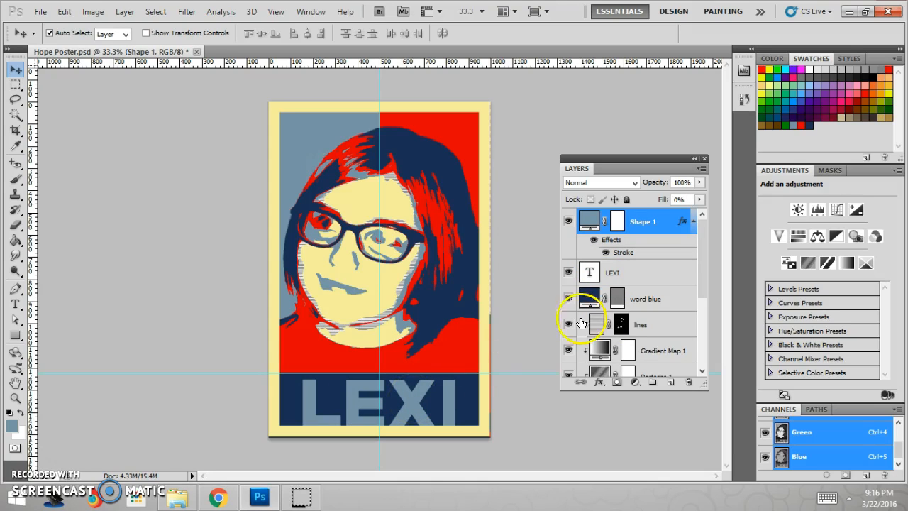
{"action": "left_click", "coordinate": [595, 275]}
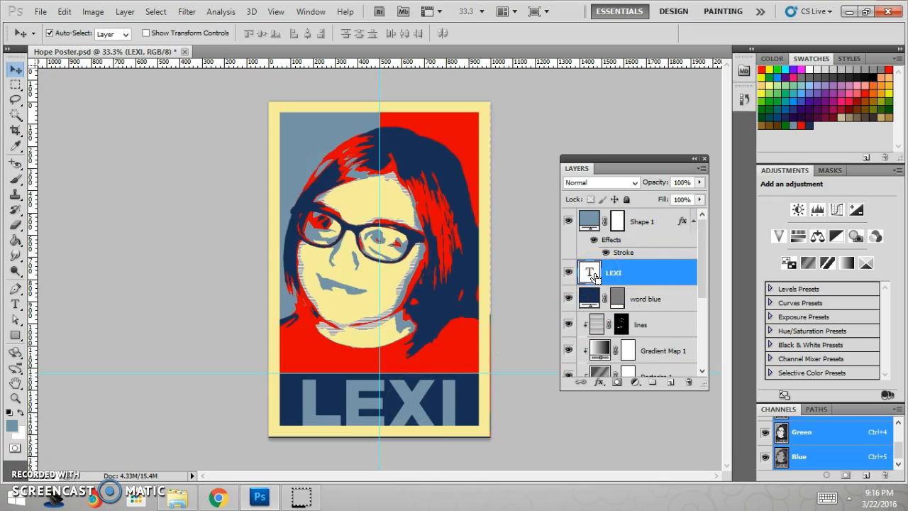
{"action": "key", "text": "ctrl+t"}
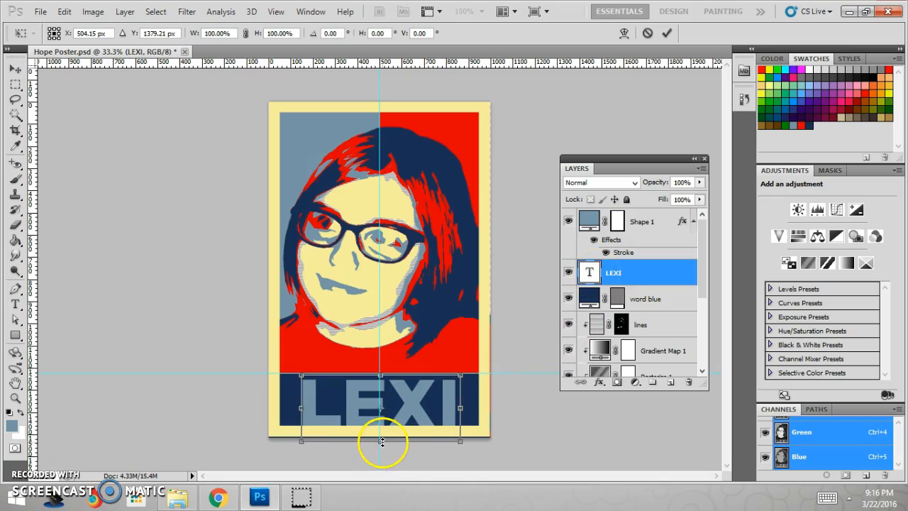
{"action": "left_click_drag", "start_coordinate": [381, 440], "coordinate": [383, 435]}
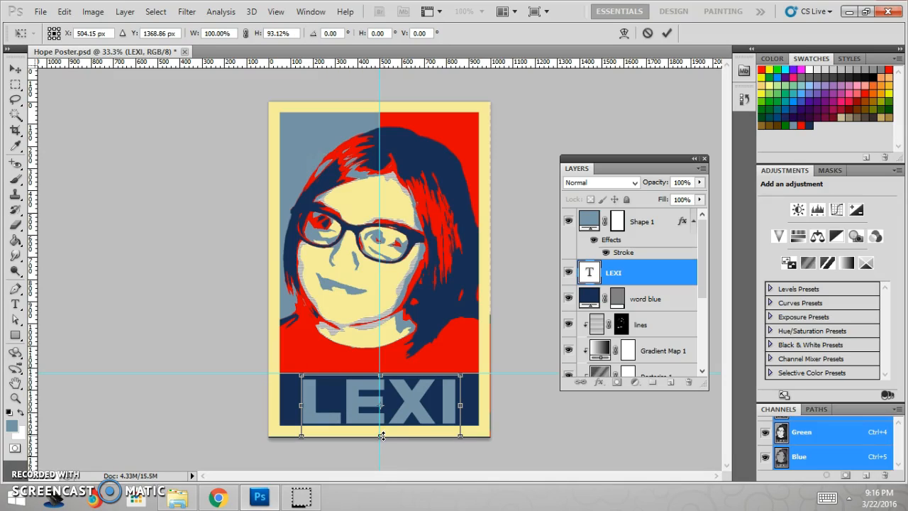
{"action": "left_click_drag", "start_coordinate": [383, 432], "coordinate": [382, 428]}
{"action": "key", "text": "Return"}
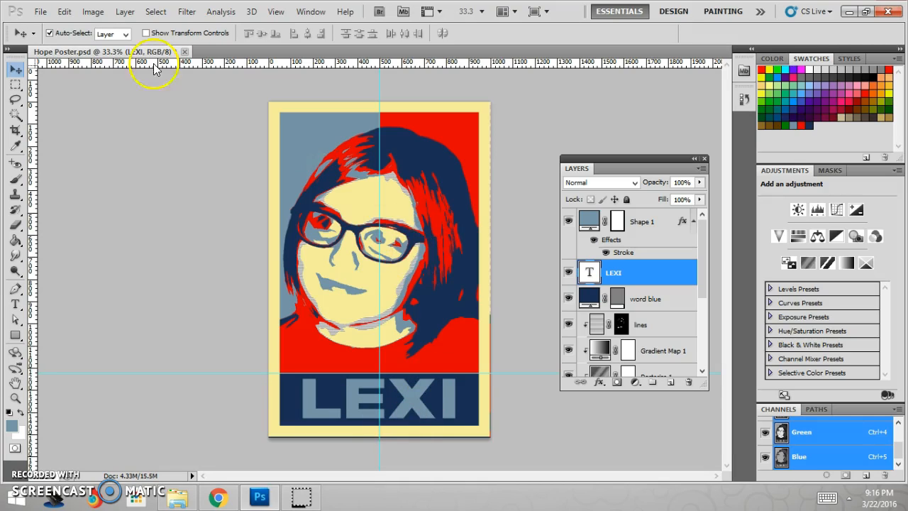
- Open the print settings for the poster and scale the image to fit the media
{"action": "left_click", "coordinate": [41, 12]}
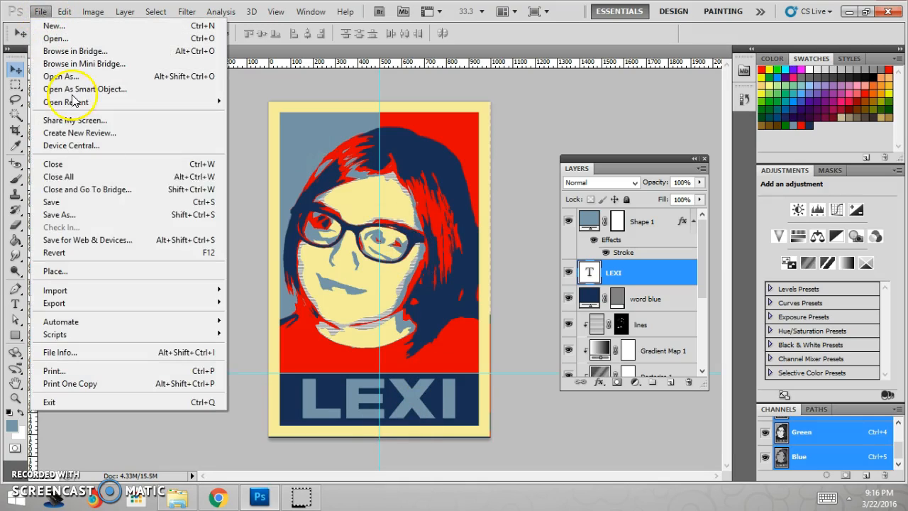
{"action": "left_click", "coordinate": [88, 371]}
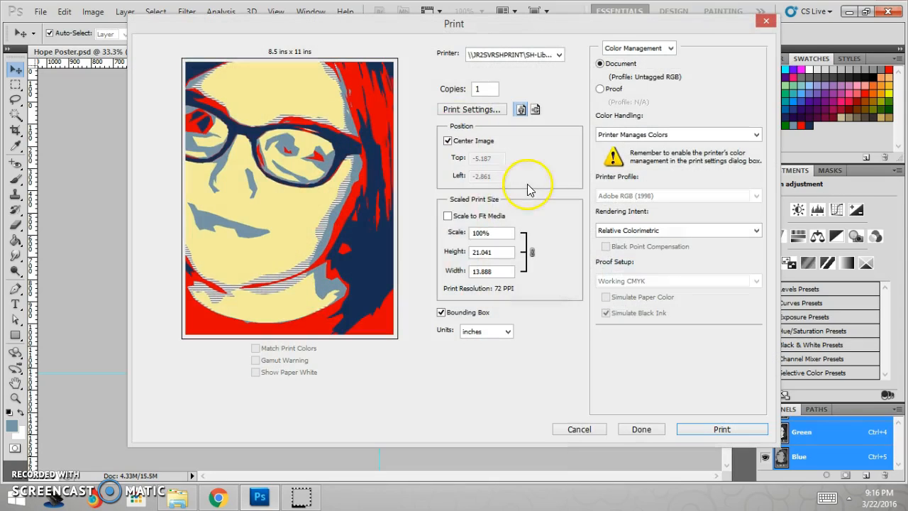
{"action": "left_click", "coordinate": [447, 217]}
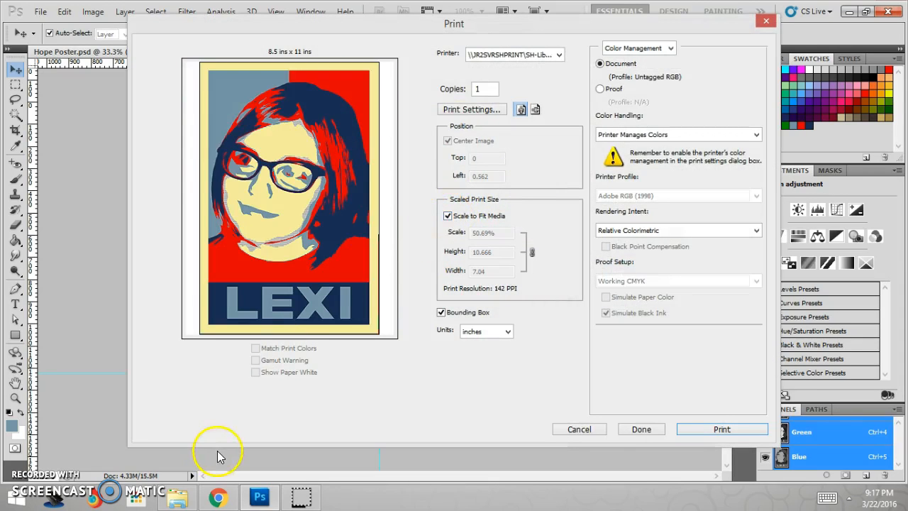
- Switch to Chrome to view the original Hope poster in full and compare it with the poster's print preview
{"action": "left_click", "coordinate": [219, 497]}
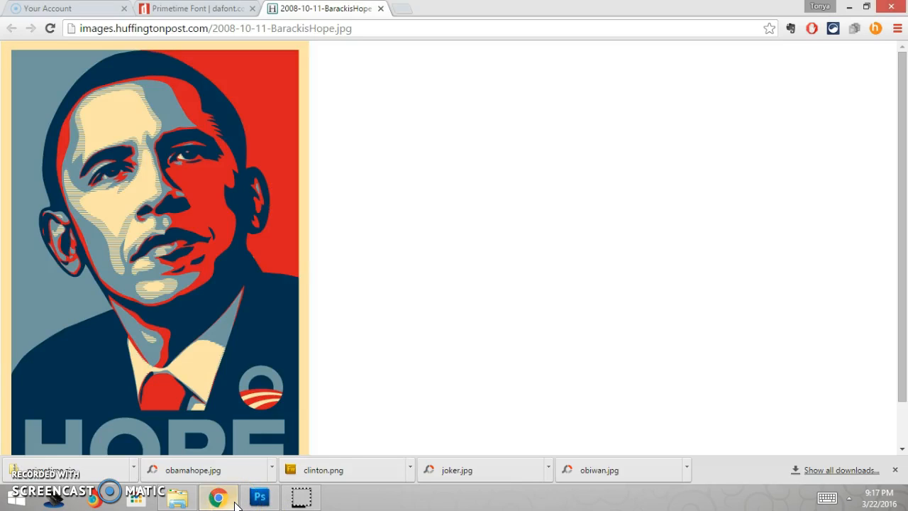
{"action": "left_click", "coordinate": [253, 371]}
{"action": "left_click", "coordinate": [227, 500]}
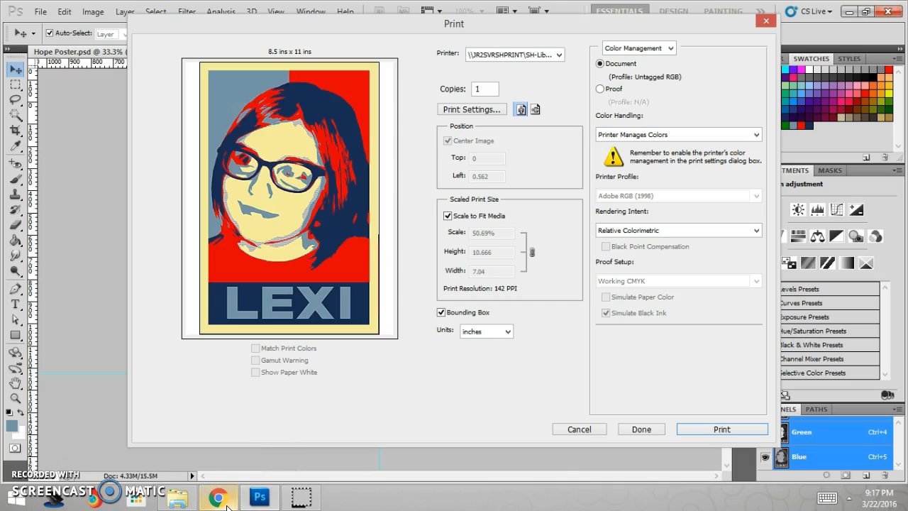
{"action": "left_click", "coordinate": [227, 500]}
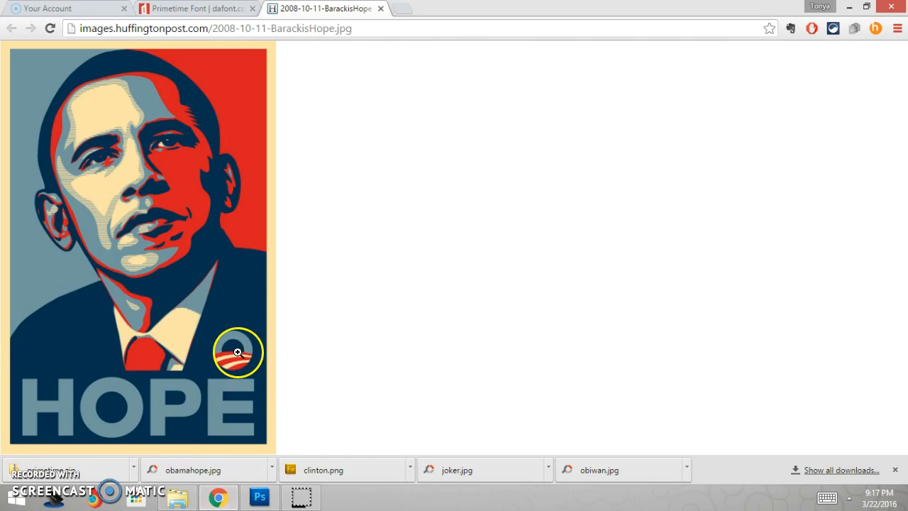
{"action": "left_click", "coordinate": [218, 500]}
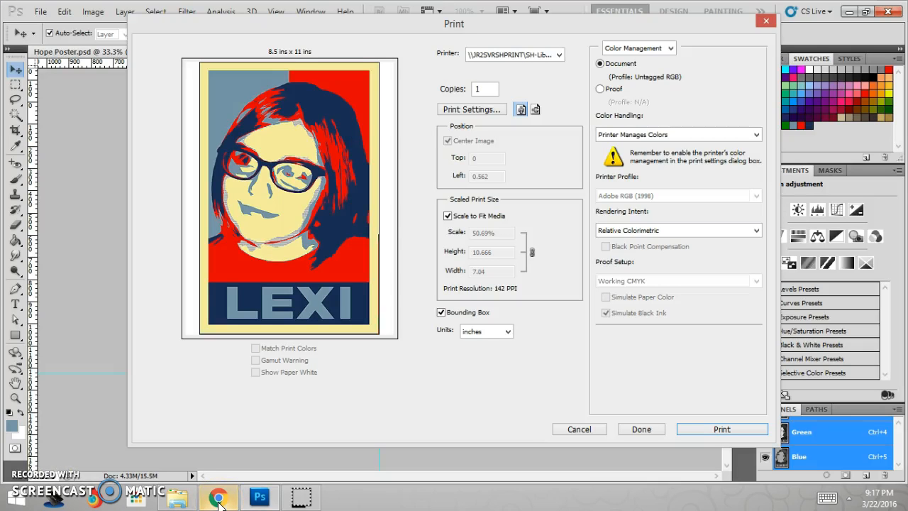
{"action": "left_click", "coordinate": [219, 500]}
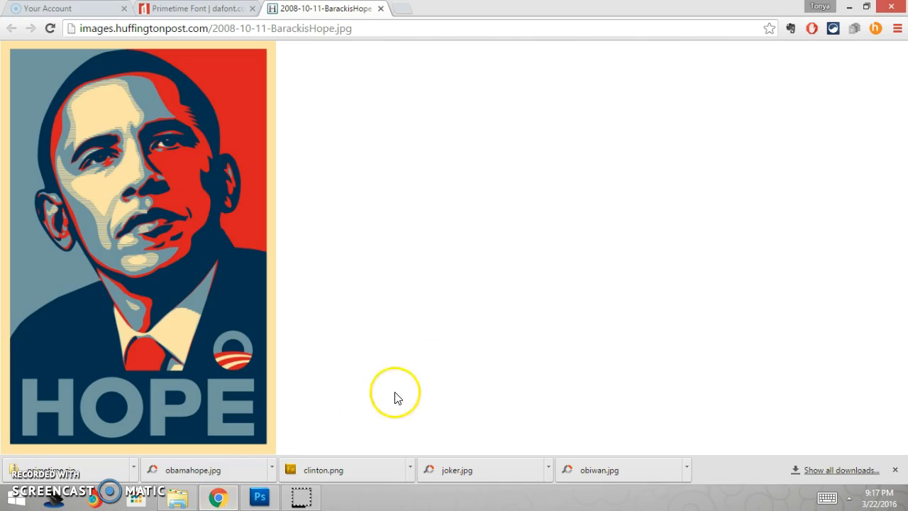